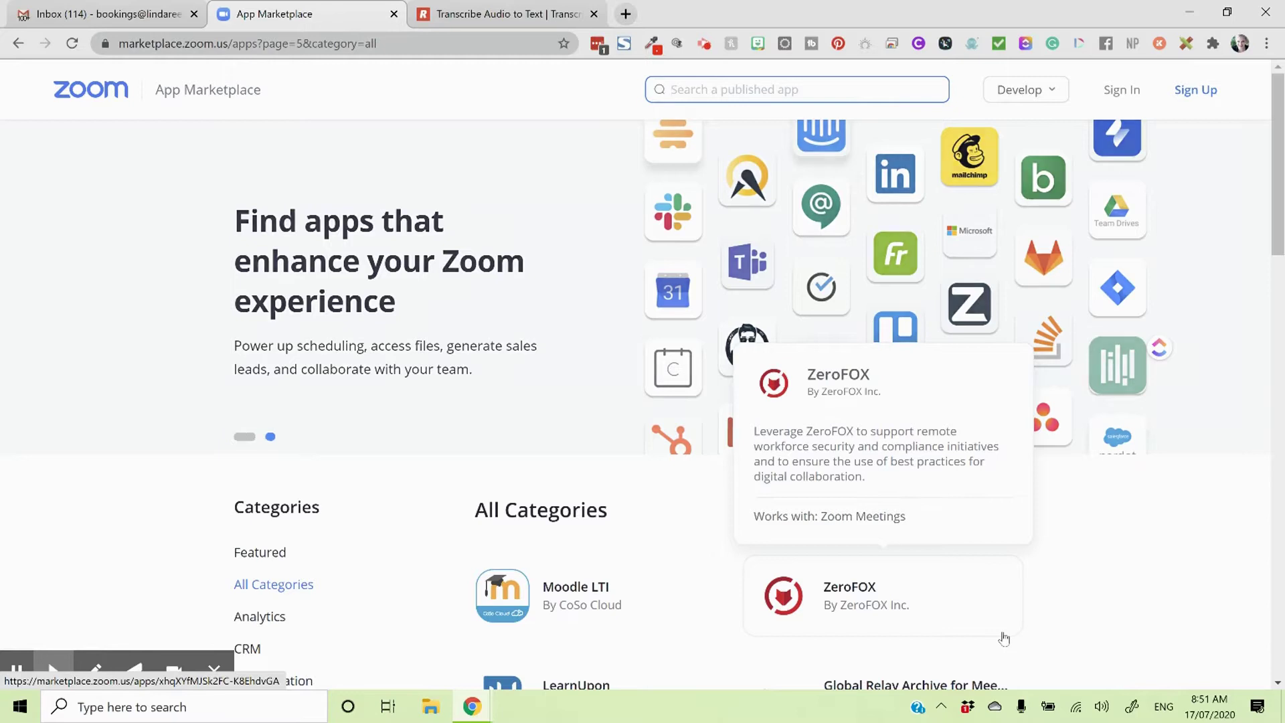
text(rev)
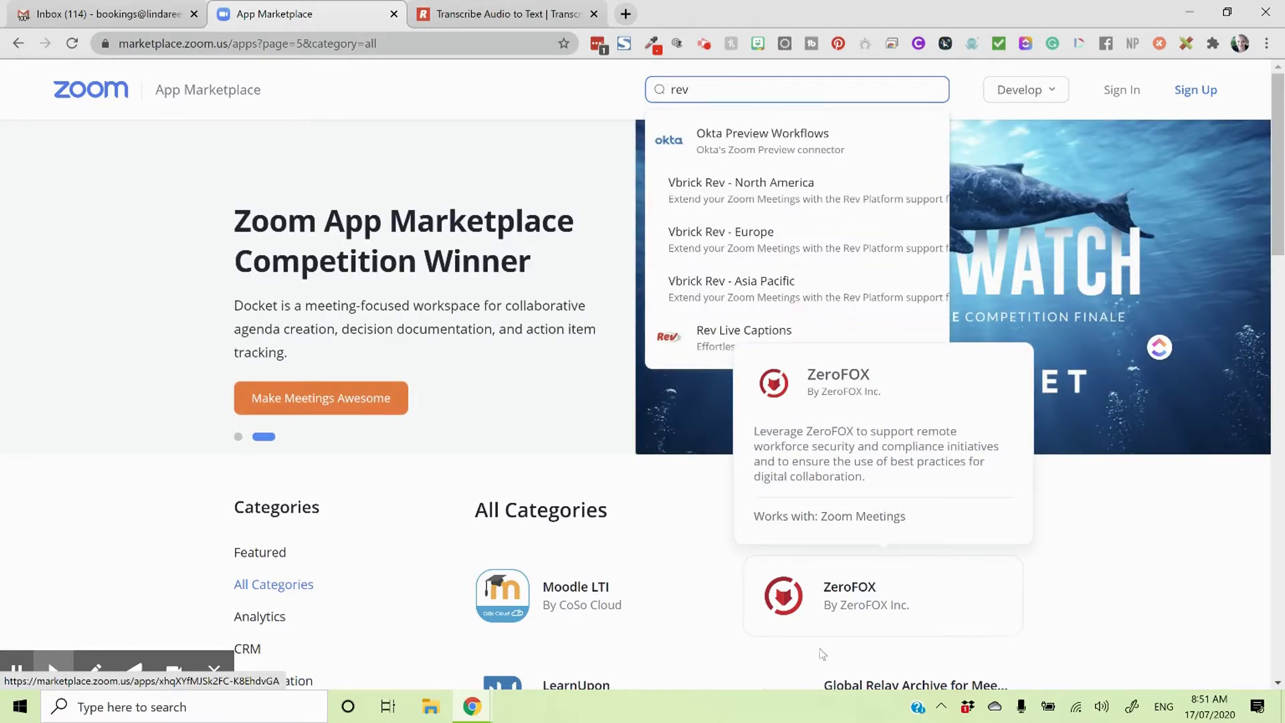
Open the Rev Live Captions app page and sign in to install it.
click(739, 330)
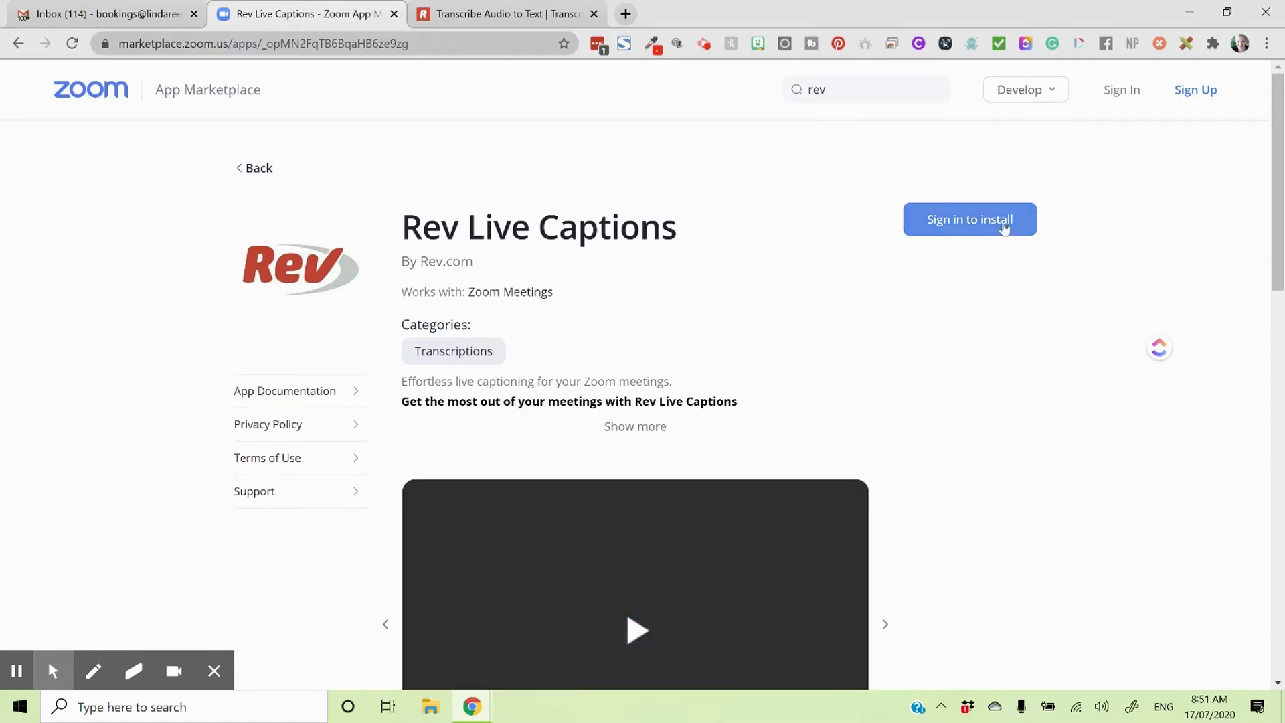
click(1000, 221)
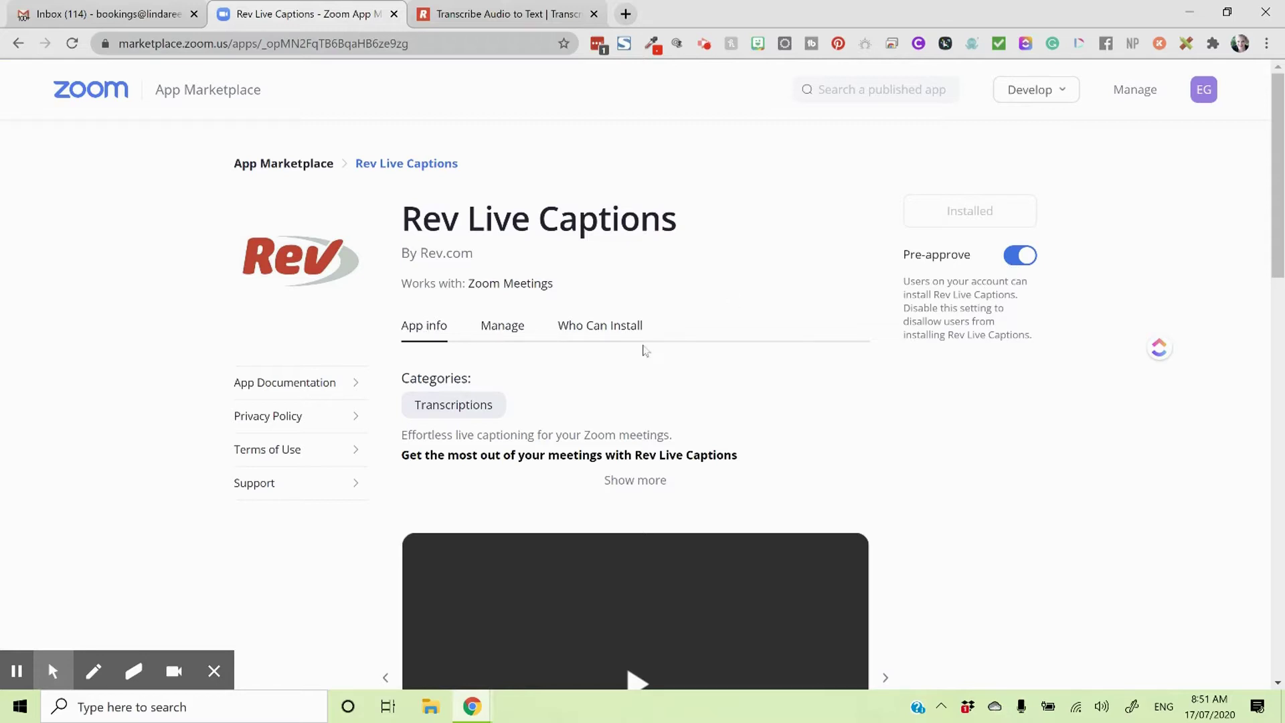
scroll(645, 352, down, 4)
scroll(652, 395, down, 3)
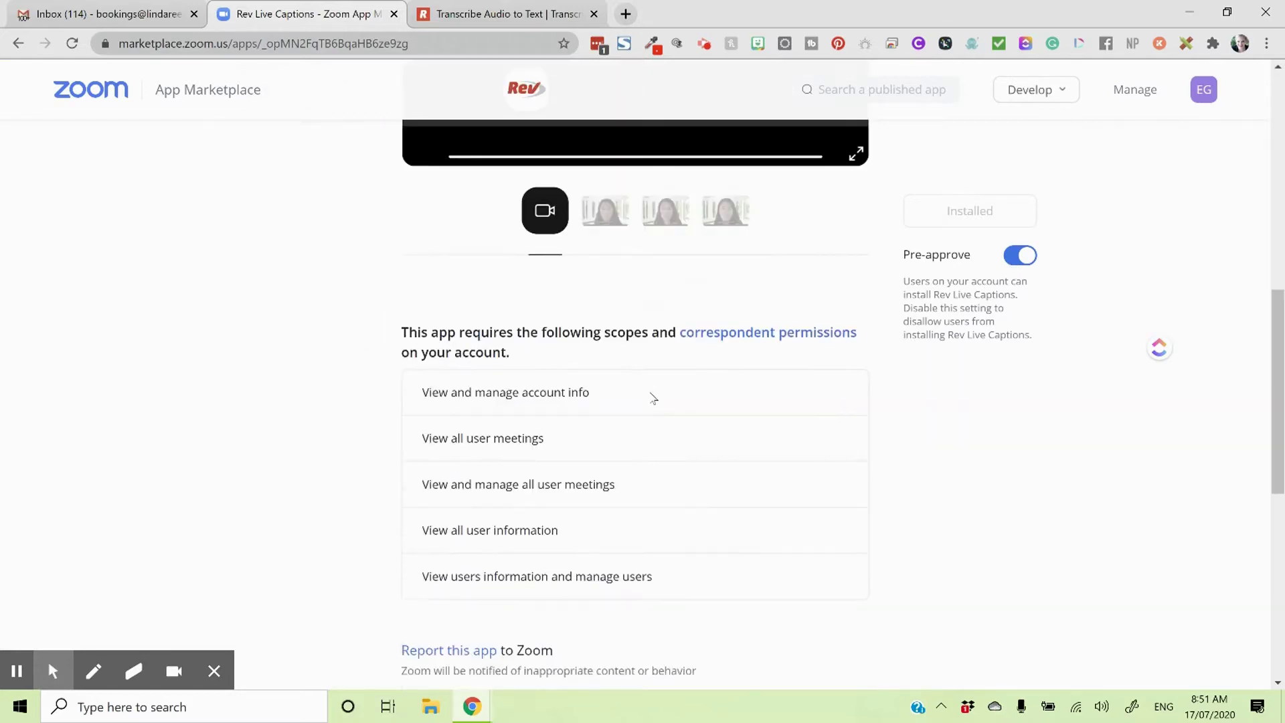
scroll(652, 399, down, 1)
scroll(653, 399, down, 3)
scroll(653, 399, down, 2)
scroll(650, 393, up, 7)
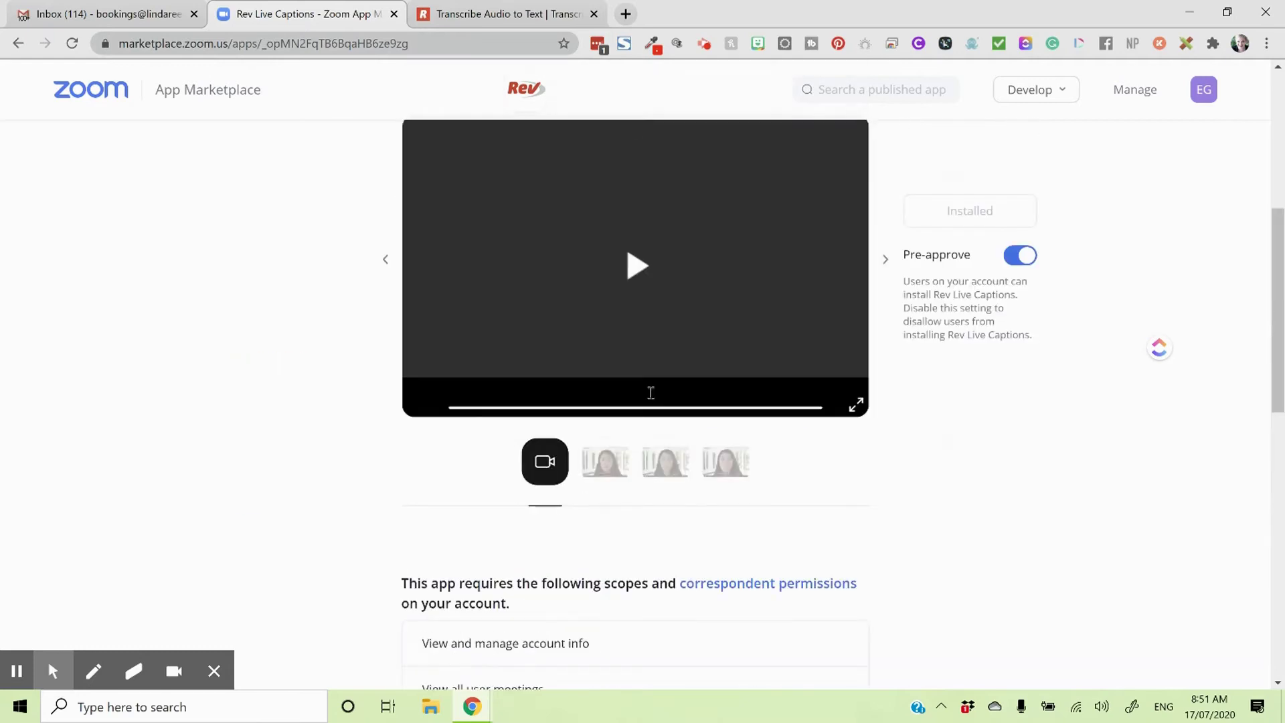
scroll(650, 392, up, 4)
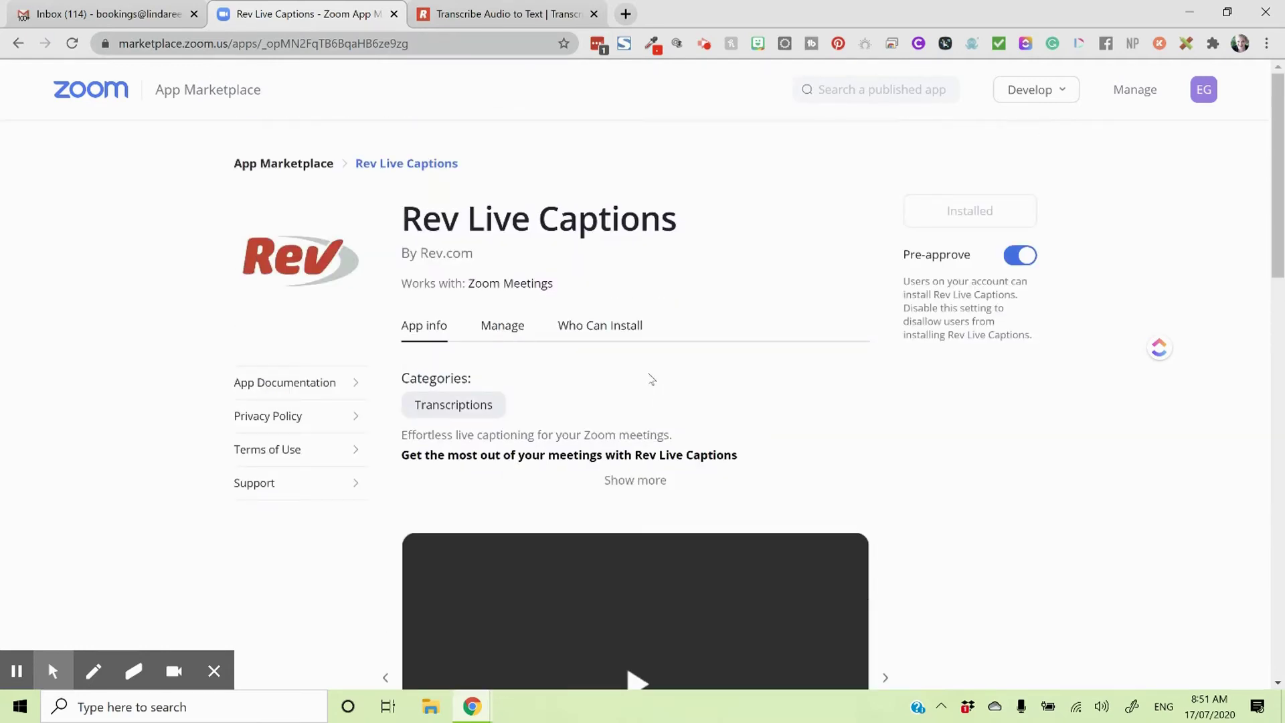
On rev.com, highlight the $20-per-user Automatic Live Captions for Zoom heading and description.
click(515, 18)
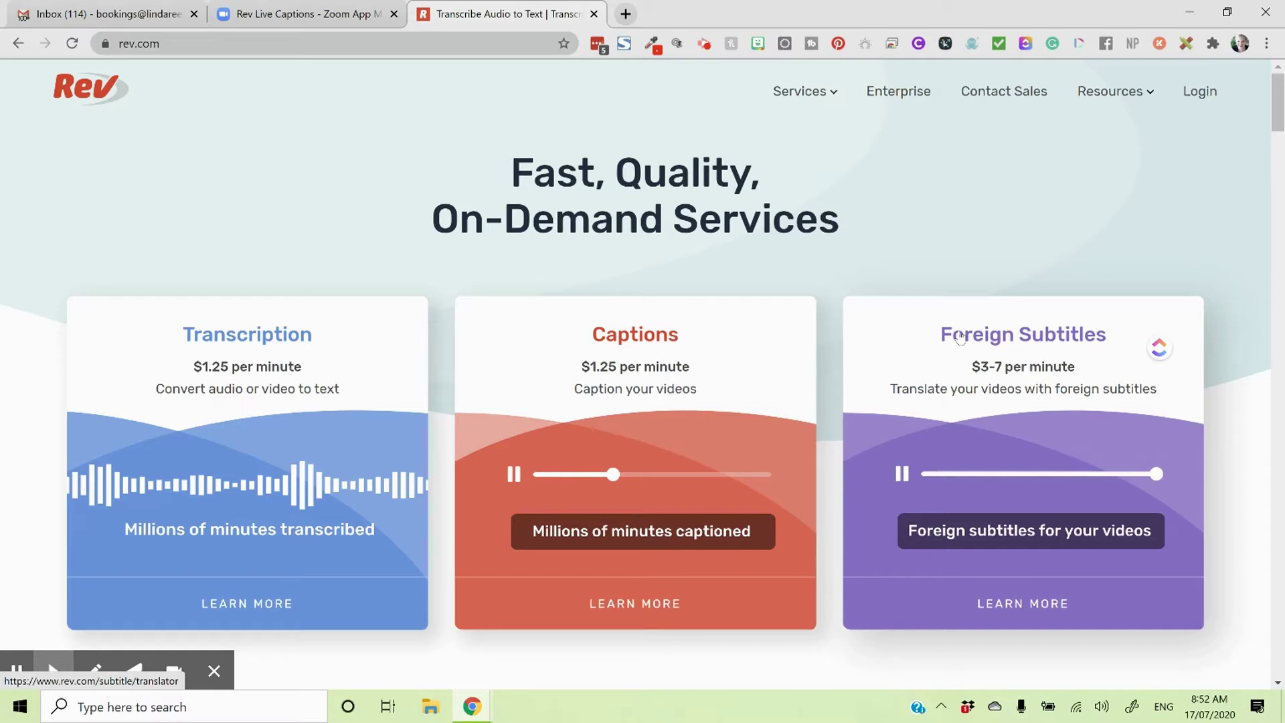
scroll(961, 340, down, 3)
scroll(974, 430, down, 1)
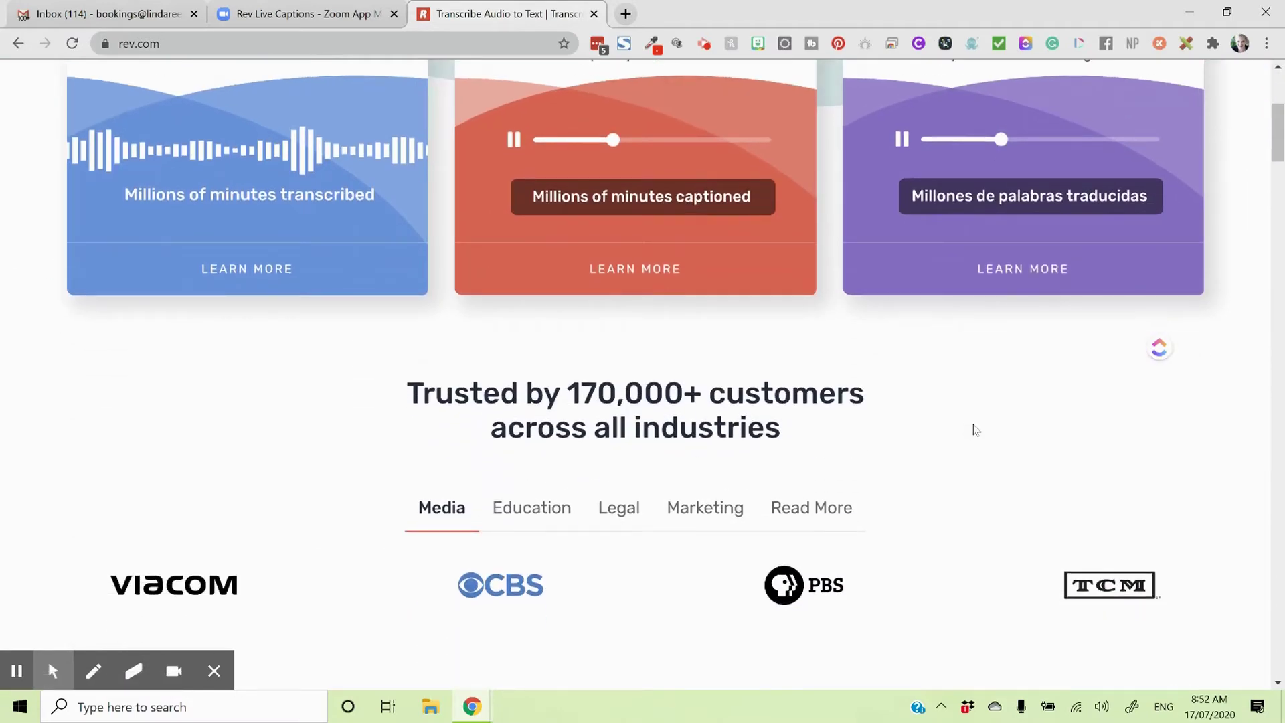
scroll(974, 430, down, 2)
scroll(974, 430, down, 3)
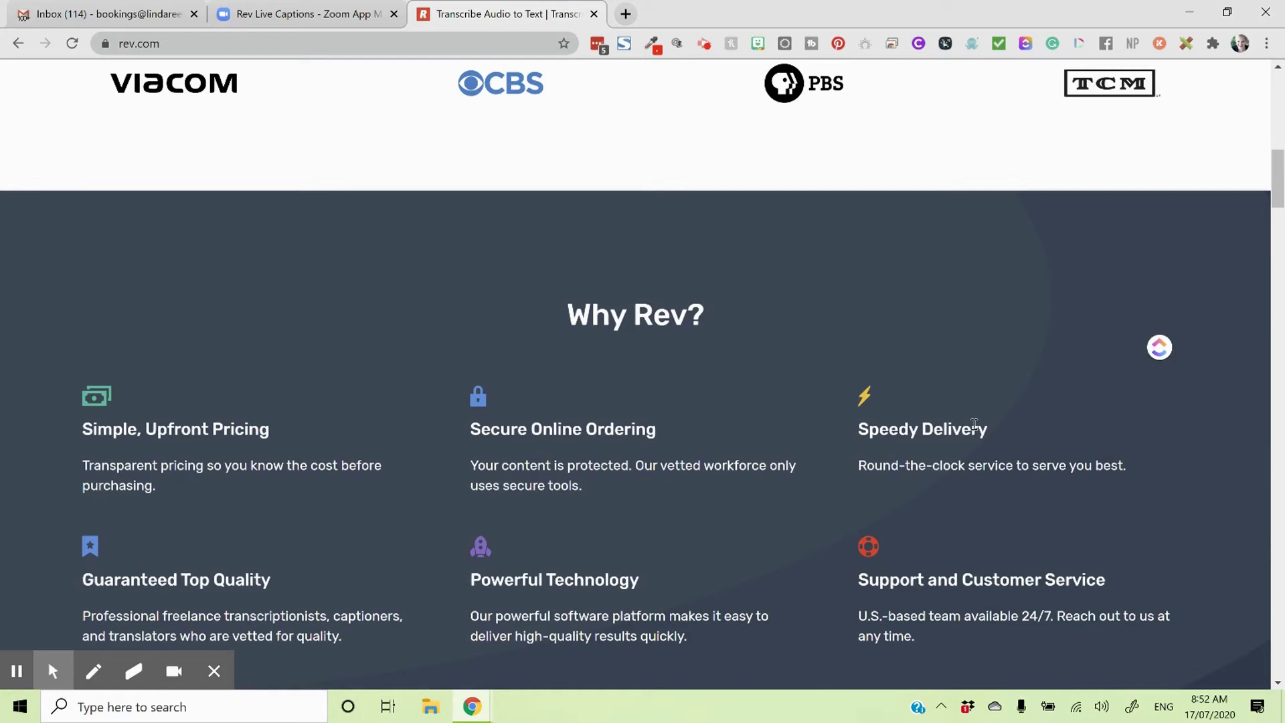
scroll(974, 429, down, 2)
scroll(974, 431, down, 2)
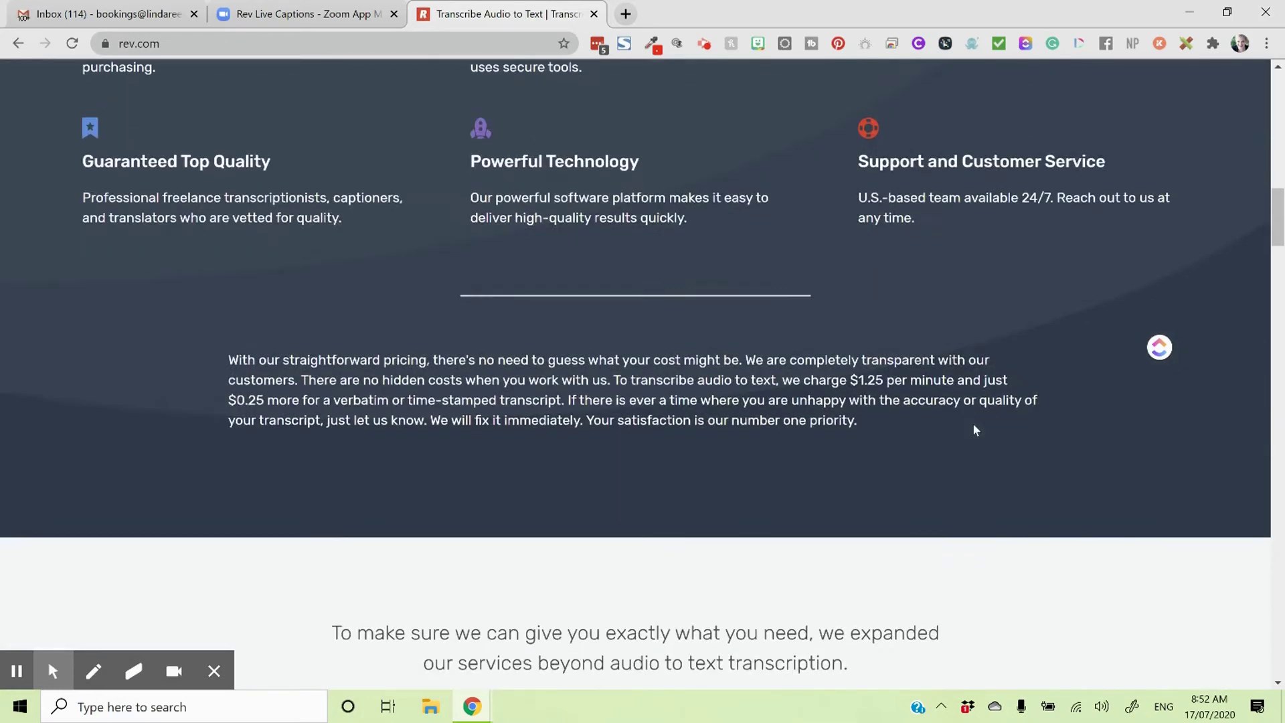
scroll(974, 430, down, 3)
scroll(974, 430, down, 4)
scroll(972, 431, down, 2)
scroll(973, 438, down, 2)
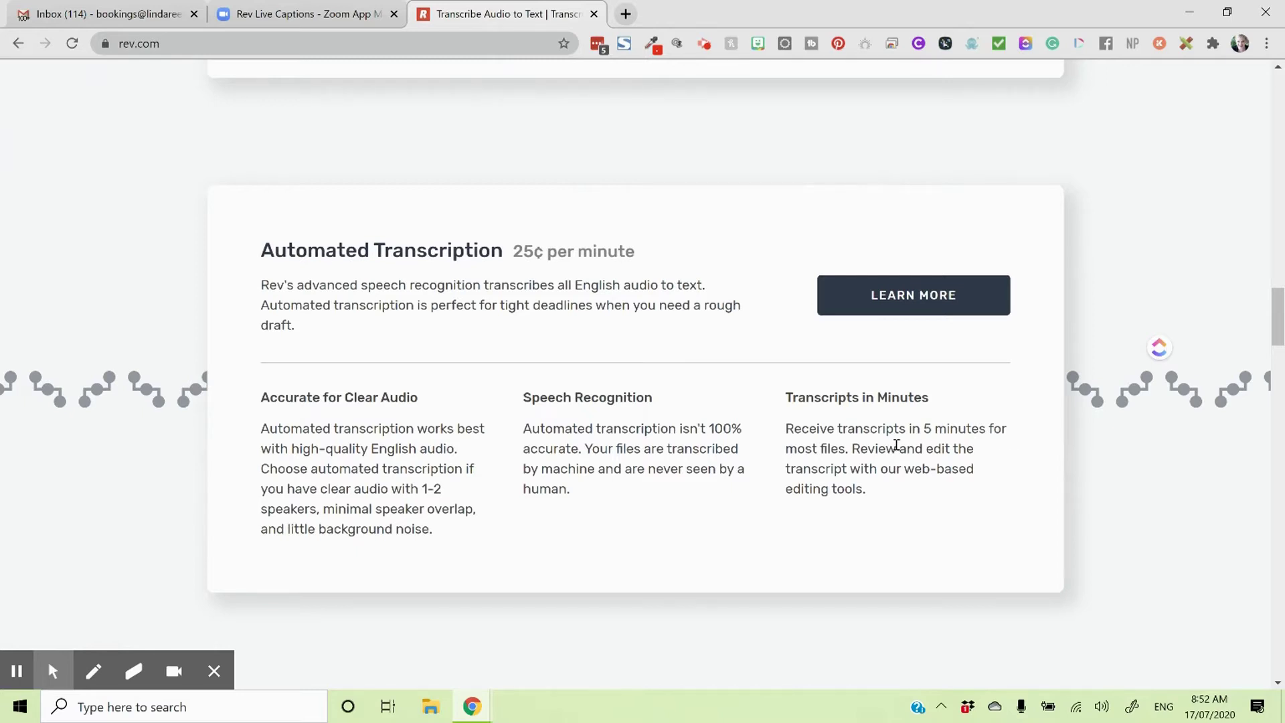
scroll(897, 445, down, 1)
scroll(896, 445, down, 5)
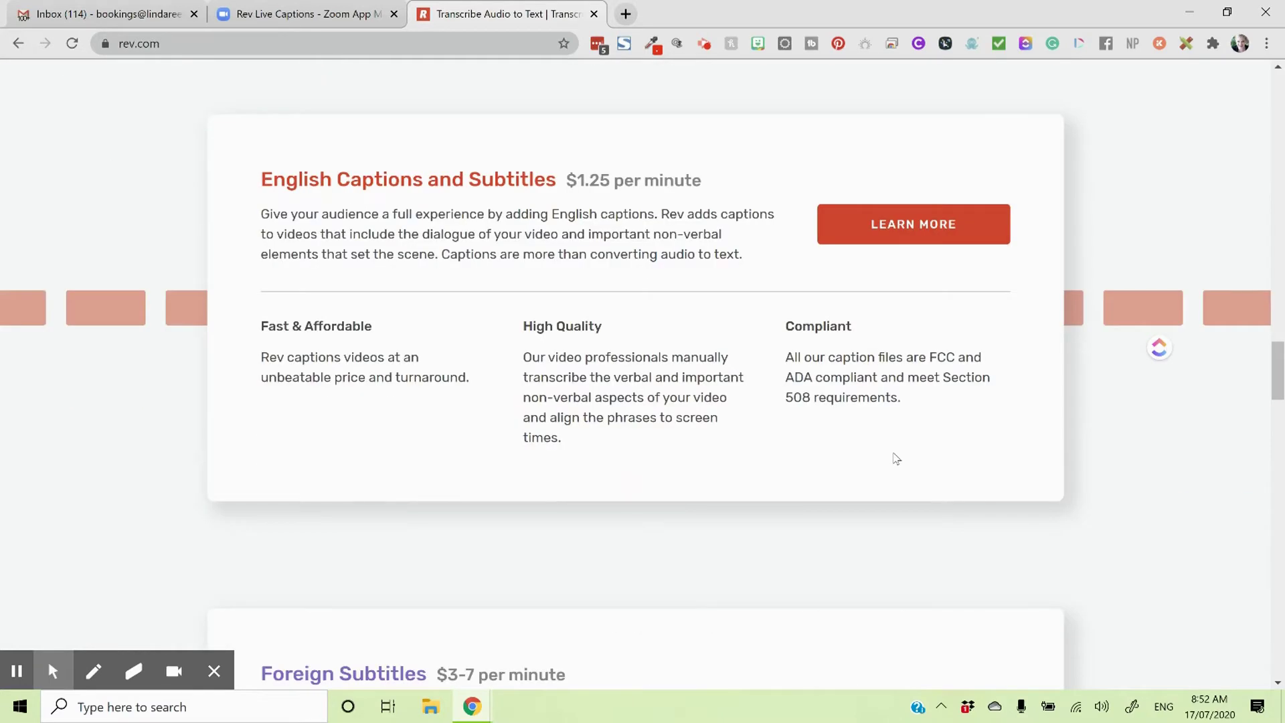
scroll(897, 459, down, 3)
scroll(897, 459, down, 3)
scroll(897, 459, down, 2)
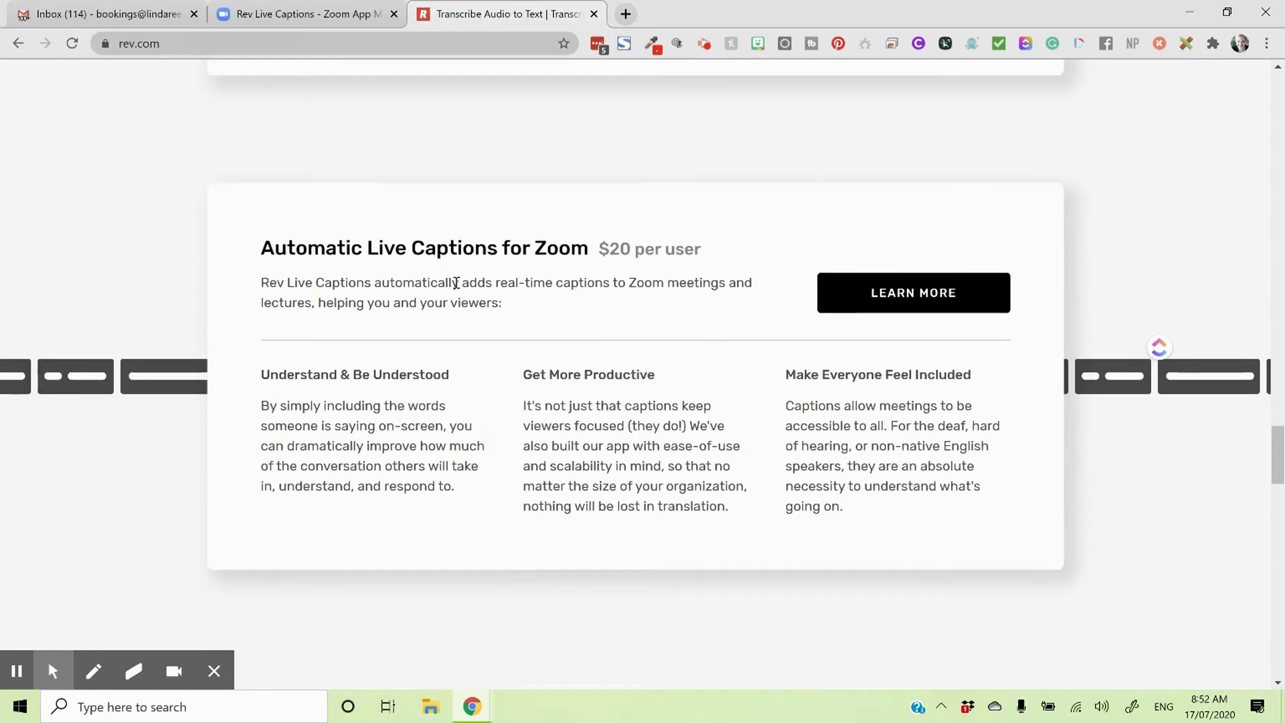
drag(259, 248, 567, 328)
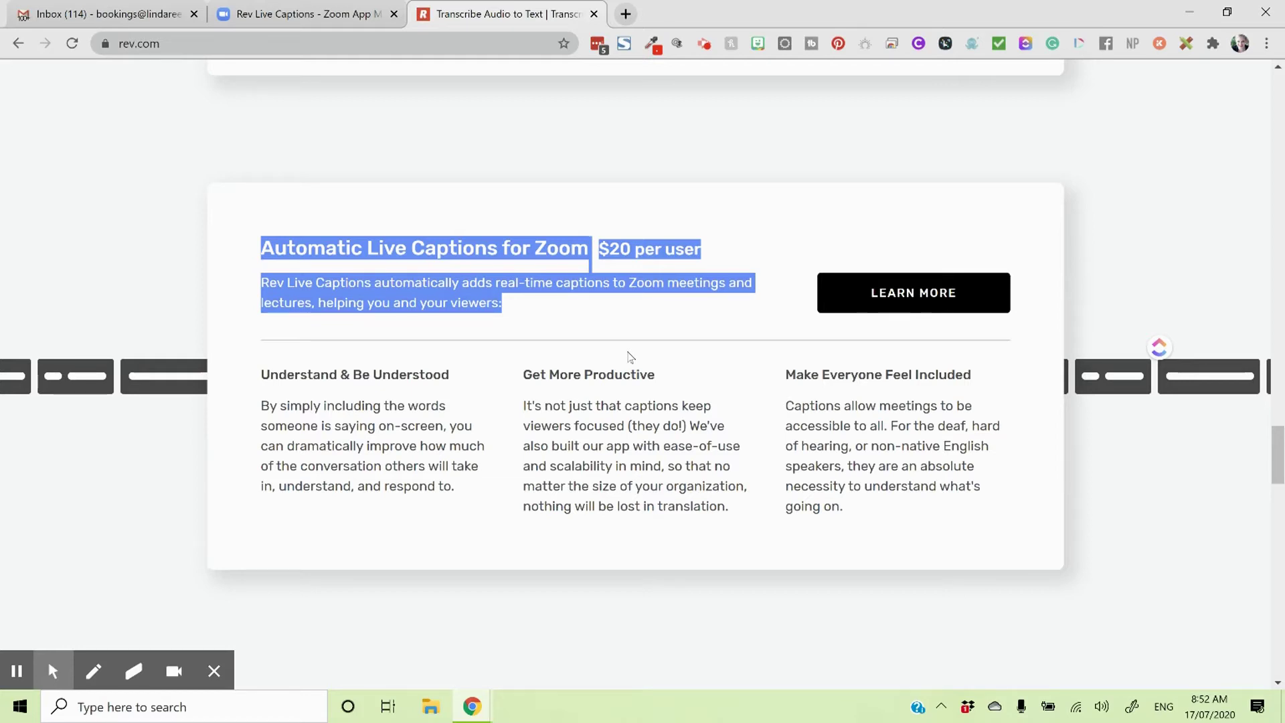
Check the signed-in account, then copy the Personal Link from the Zoom profile page.
click(287, 15)
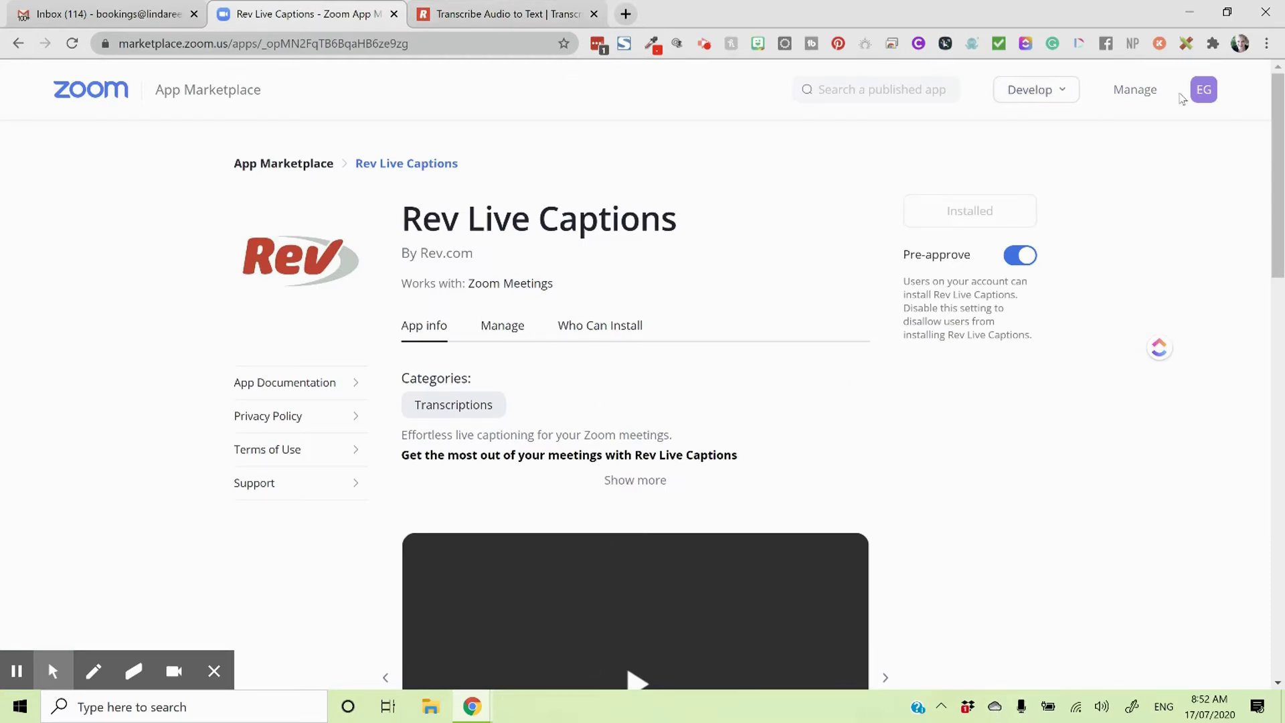
click(1203, 93)
click(625, 14)
text(zoom.us/recording)
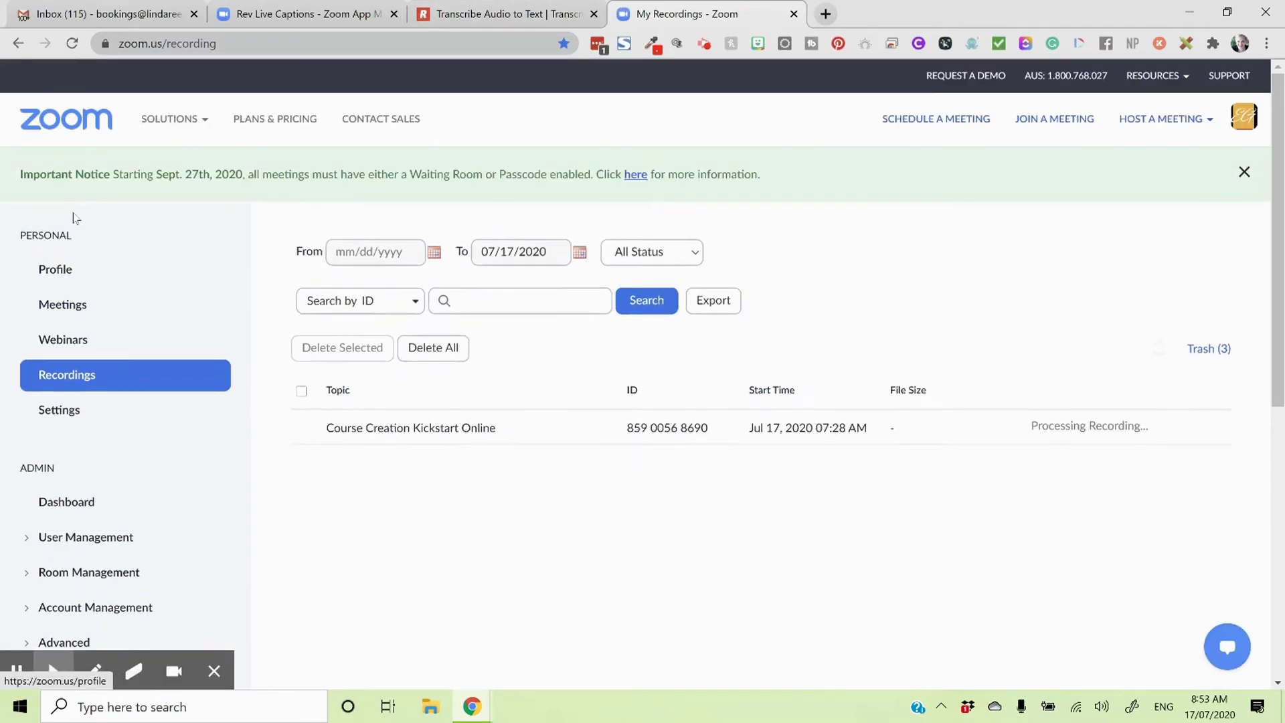
click(38, 273)
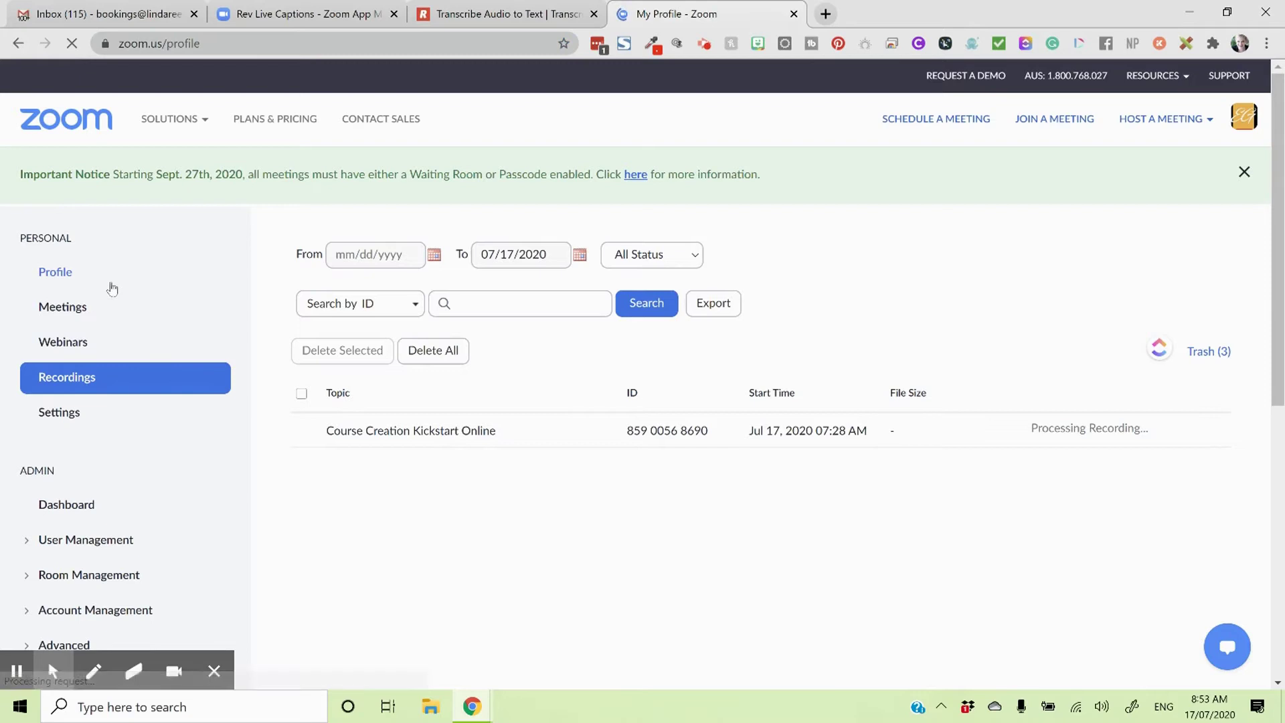
scroll(669, 429, down, 2)
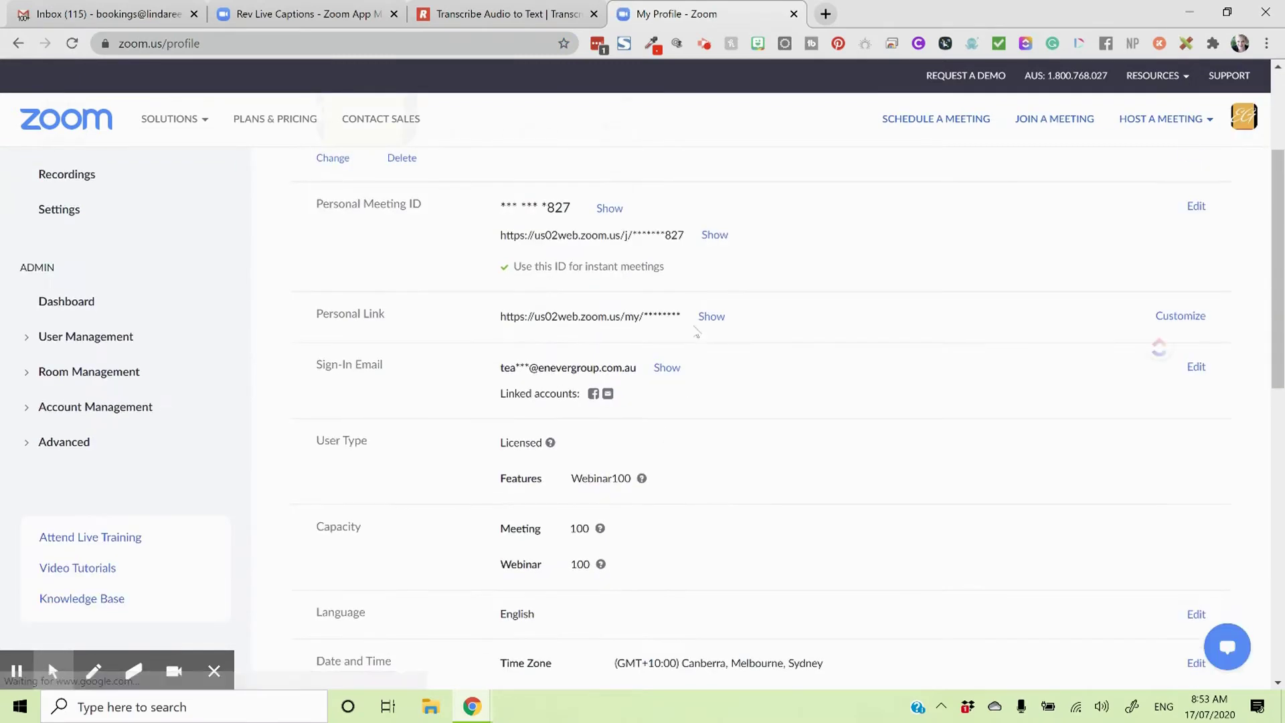
click(712, 318)
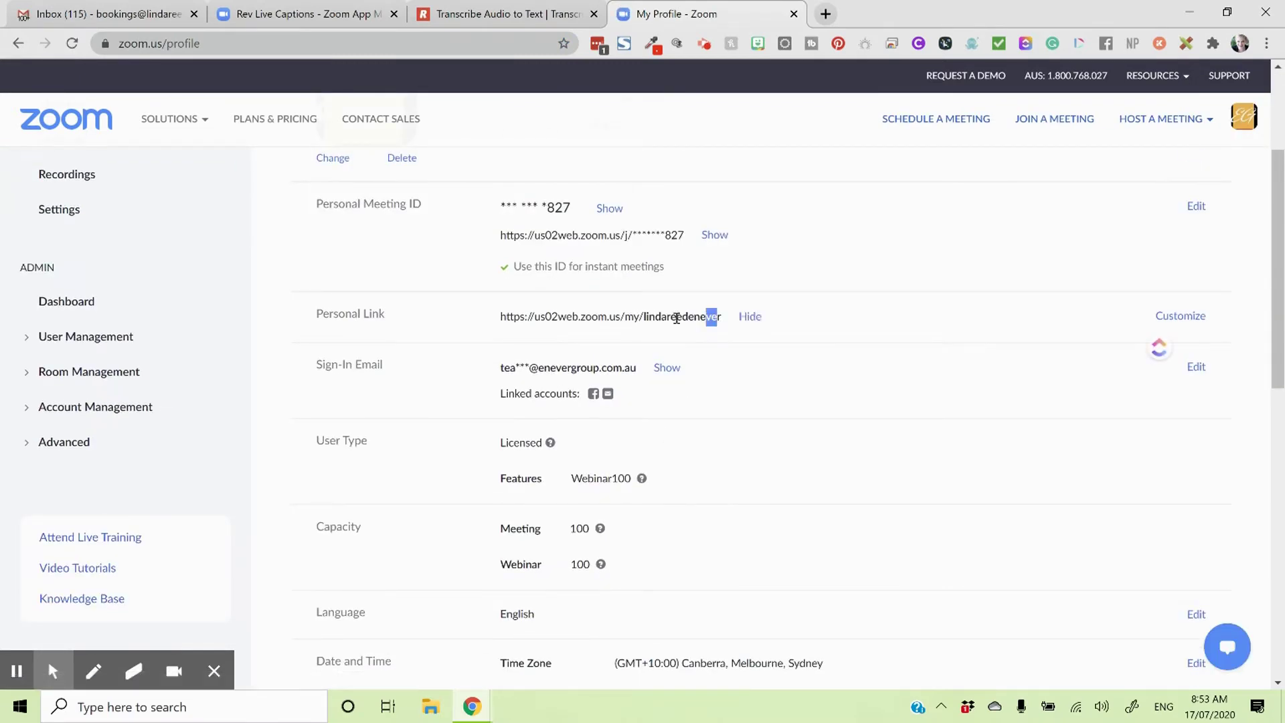
drag(720, 316, 456, 311)
drag(715, 320, 468, 314)
right_click(519, 314)
click(543, 323)
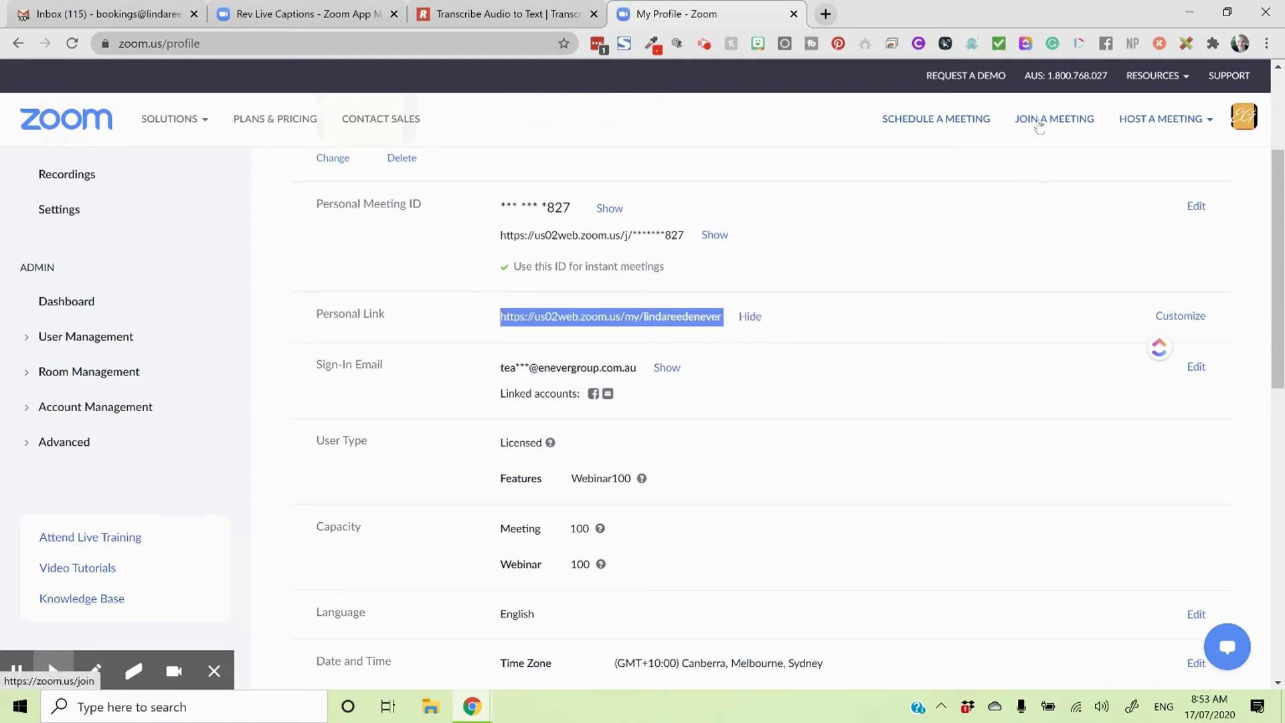
scroll(1071, 189, up, 2)
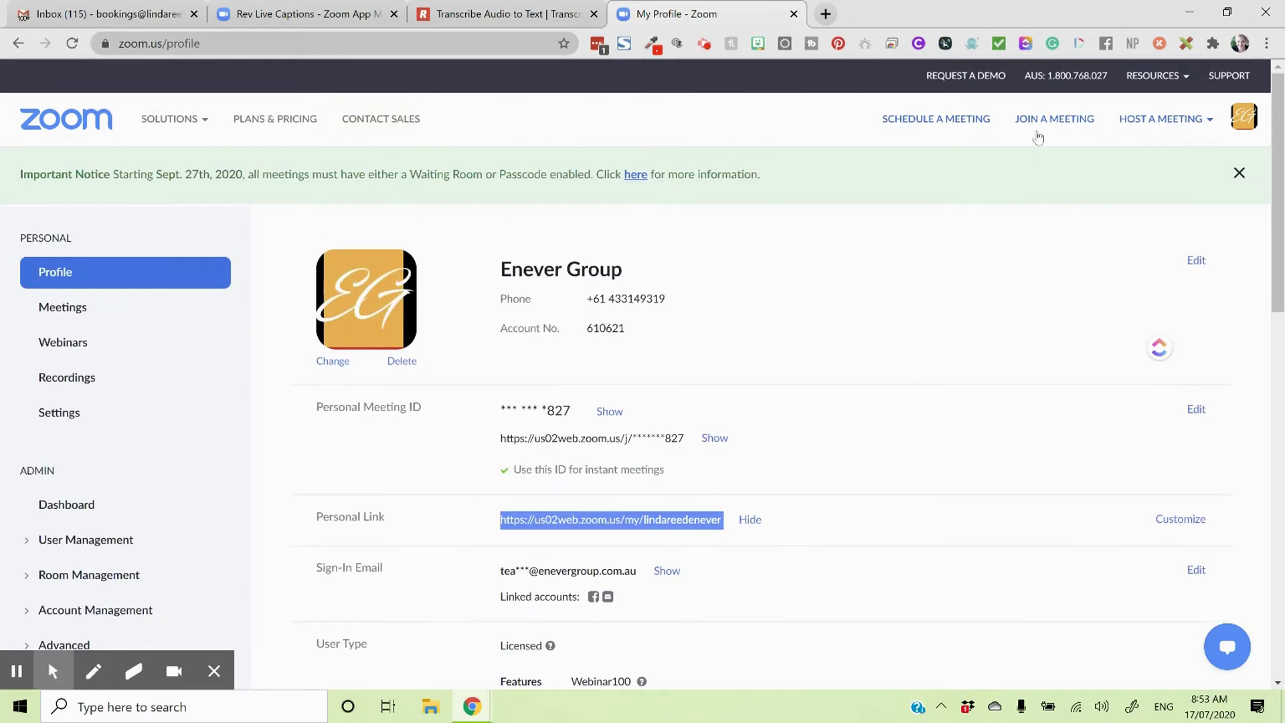
Host a meeting with video on in the Zoom Meetings app and maximize its window.
click(1145, 131)
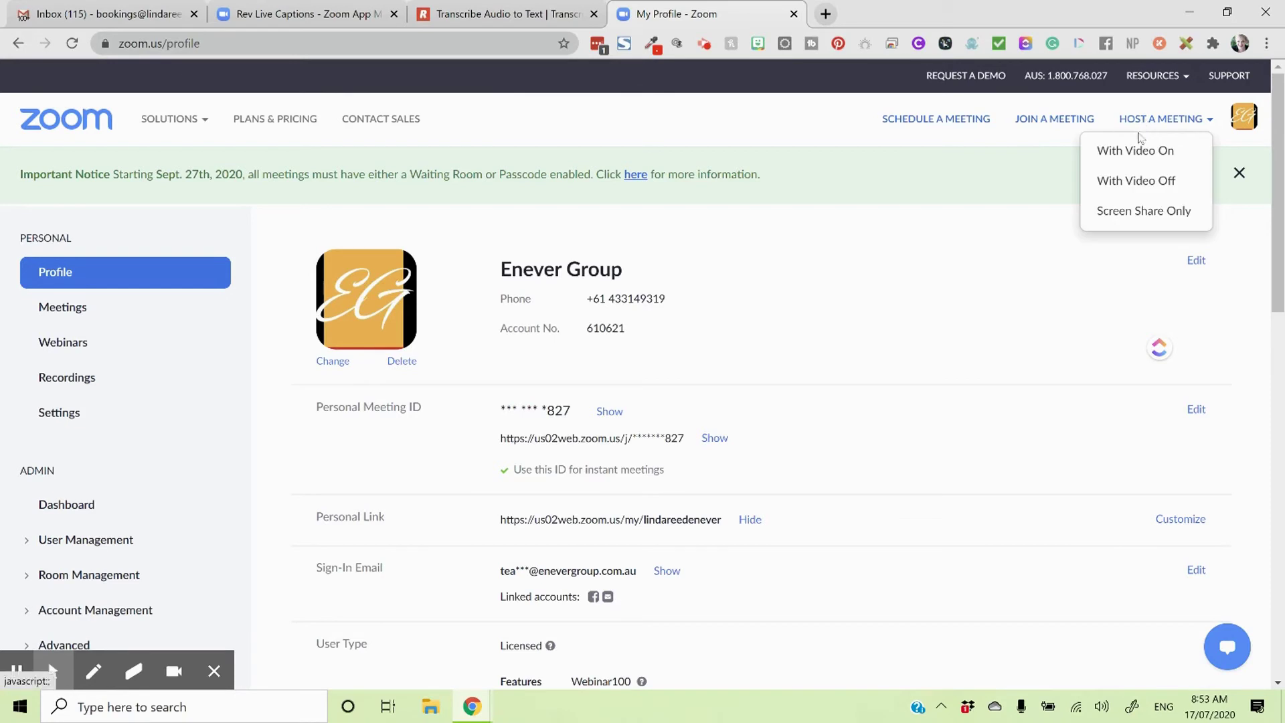
click(1149, 162)
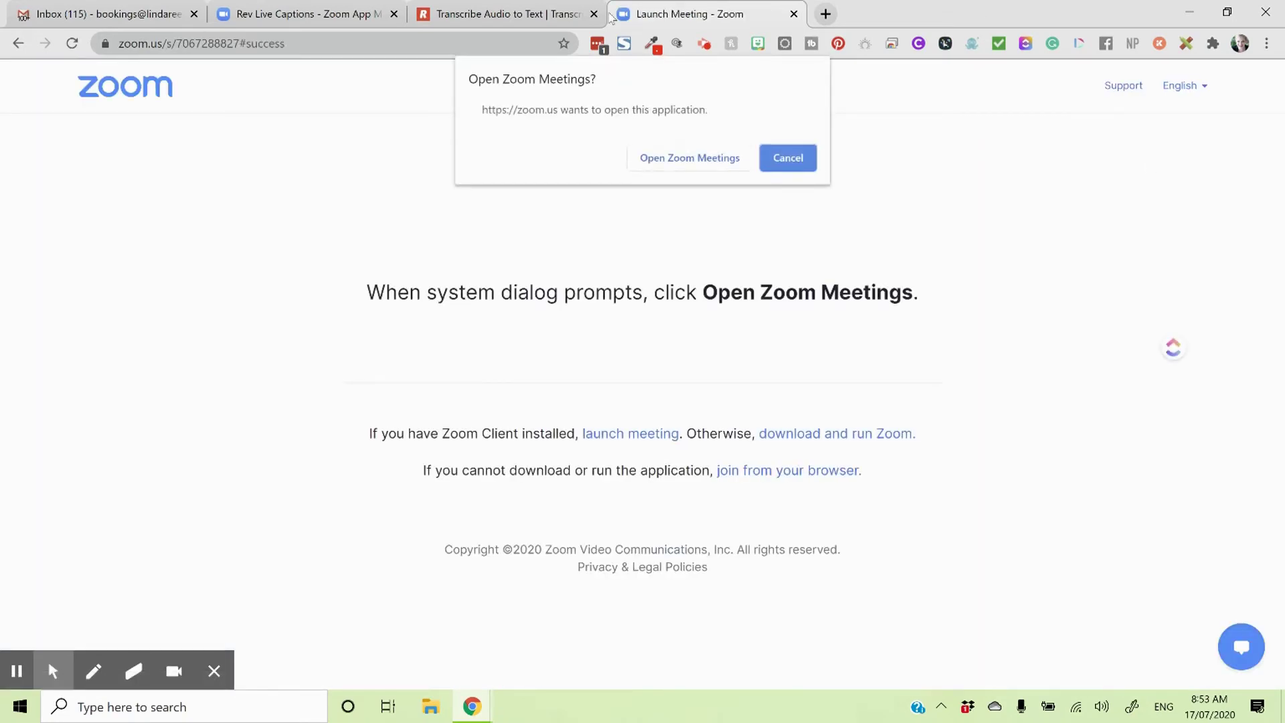
click(727, 167)
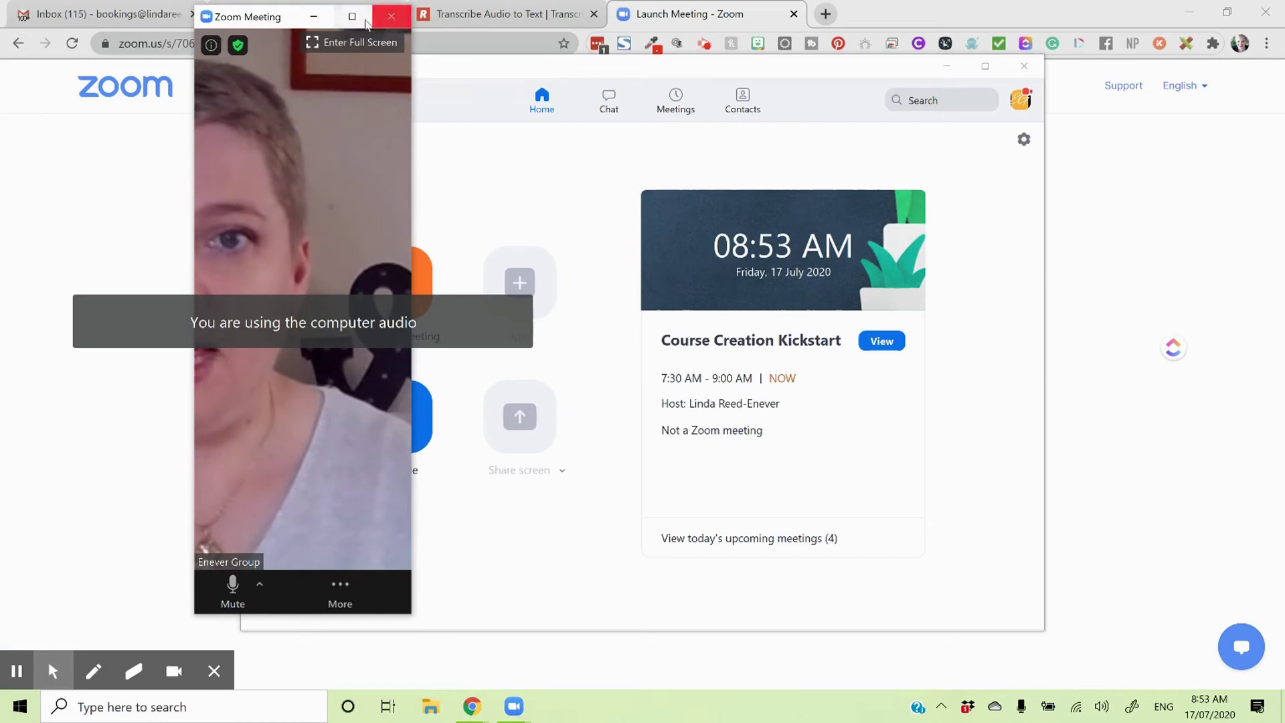
click(353, 17)
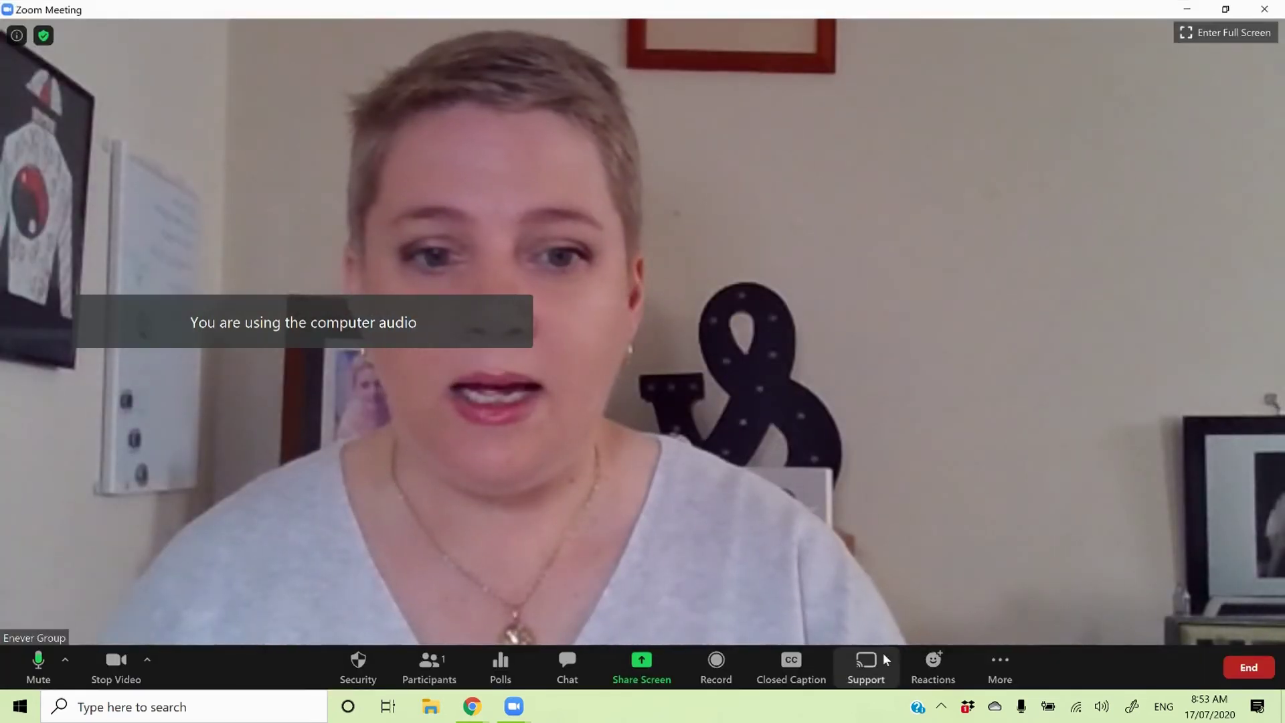
Copy the closed-caption API token for Rev and show the captions as subtitles.
click(802, 667)
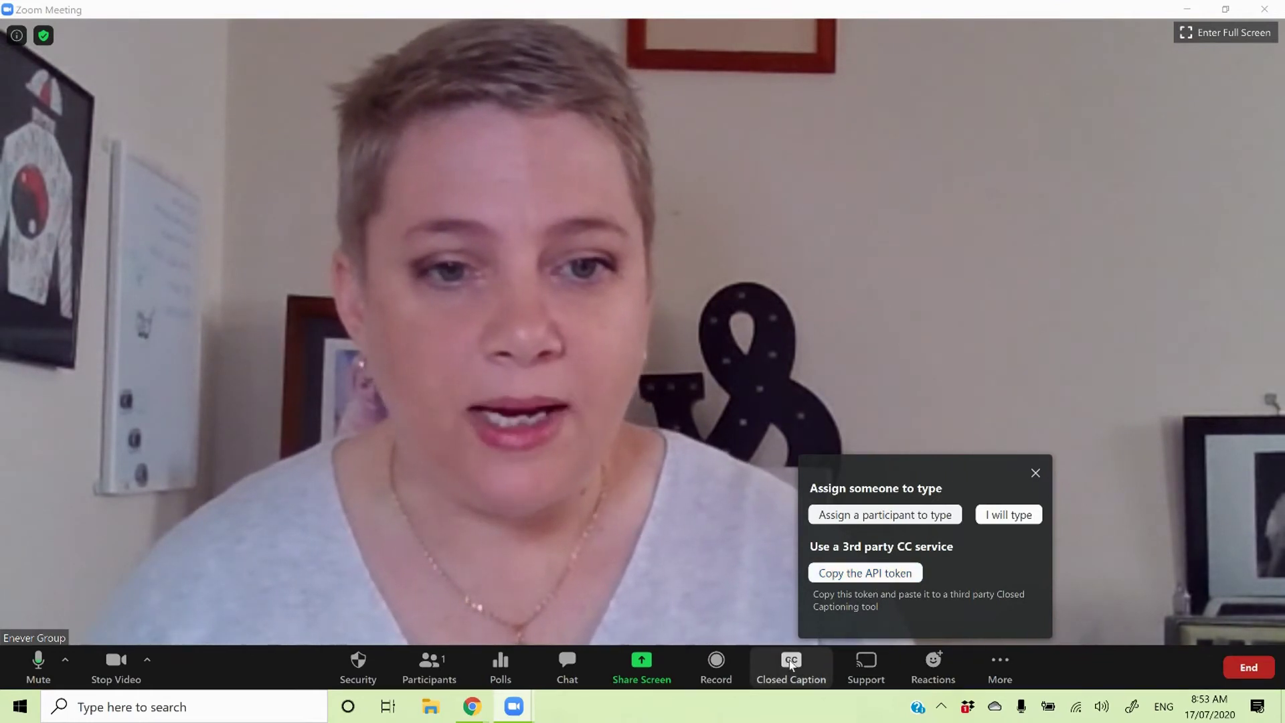
click(860, 578)
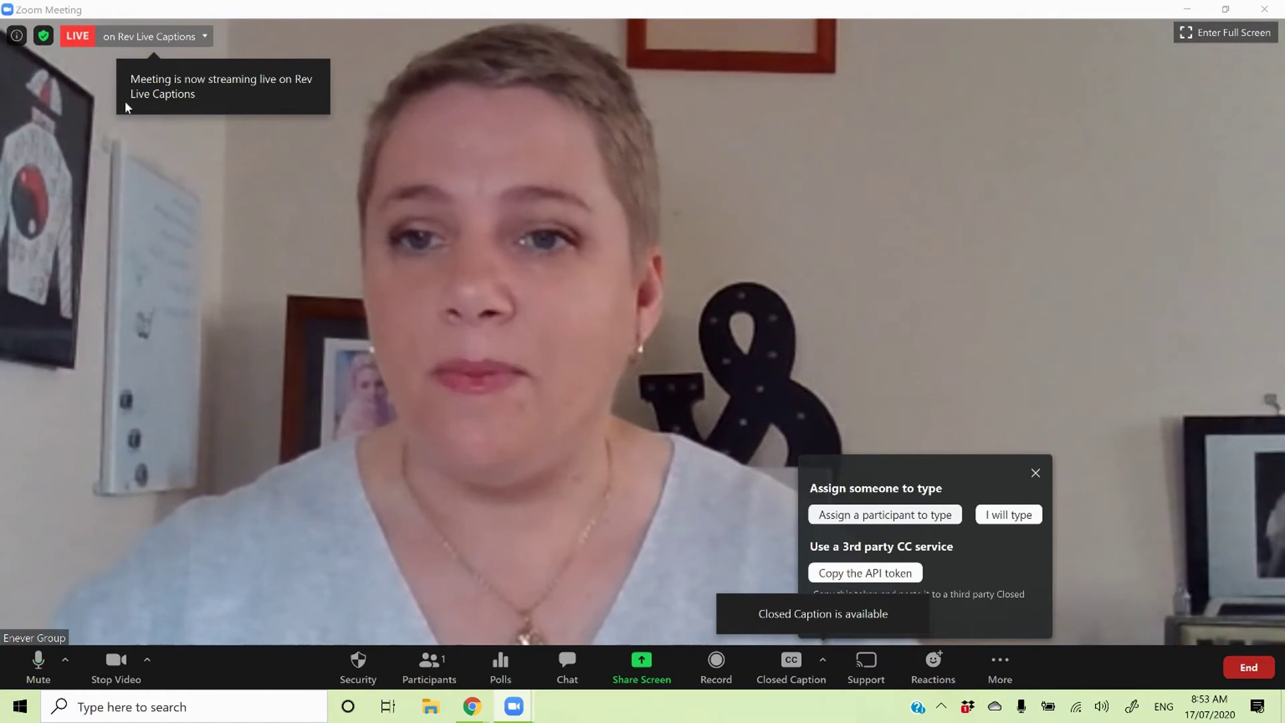
click(1036, 472)
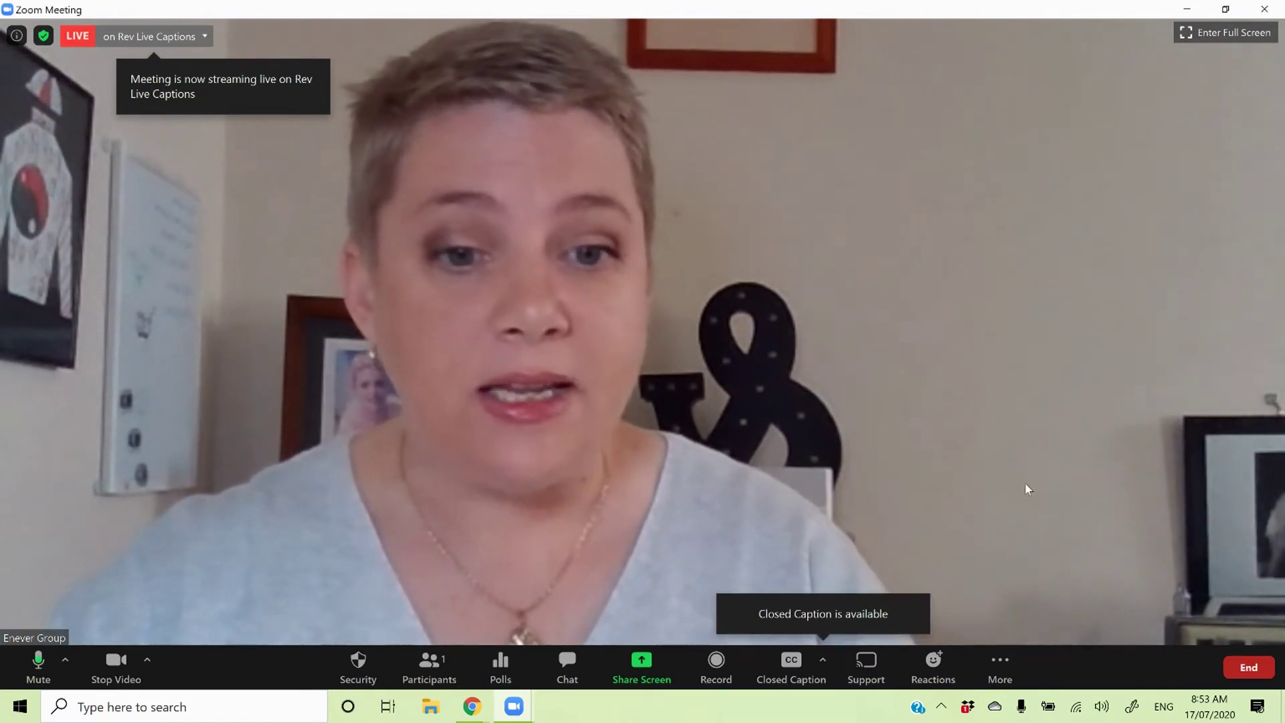
click(824, 660)
click(864, 593)
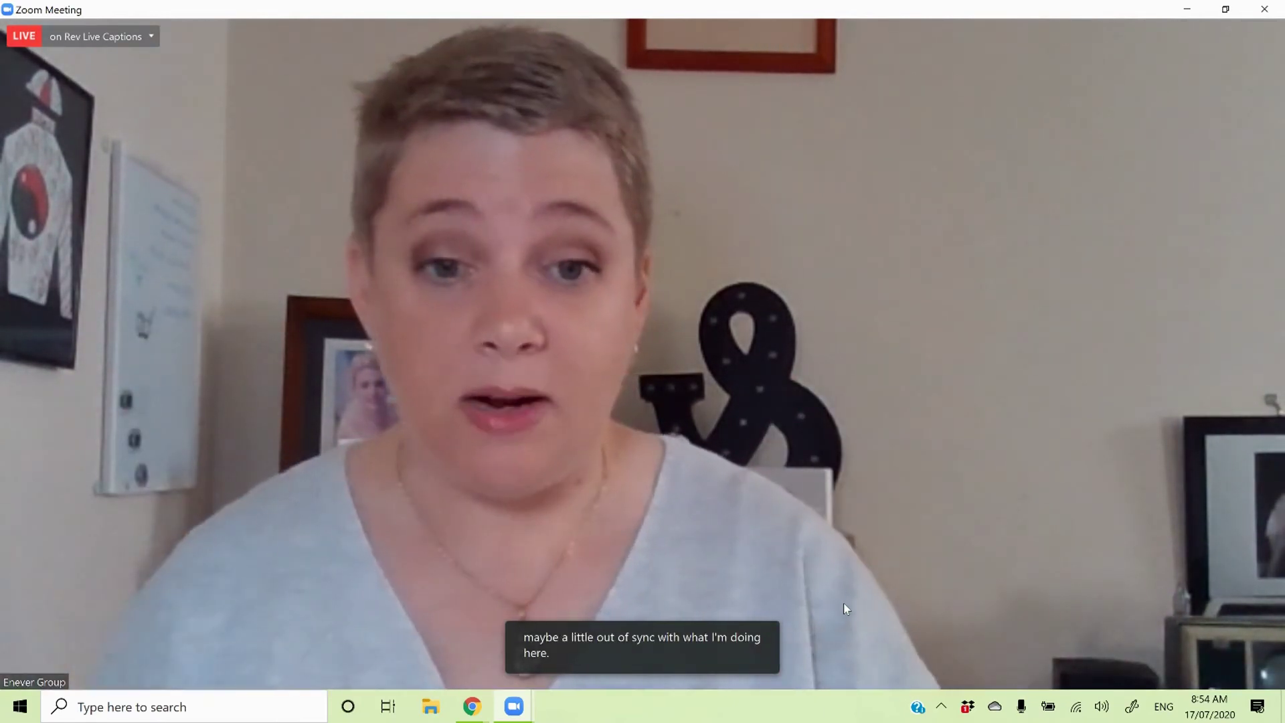
Hide subtitles, show the full transcript beside the video, and open Subtitle Settings.
click(793, 666)
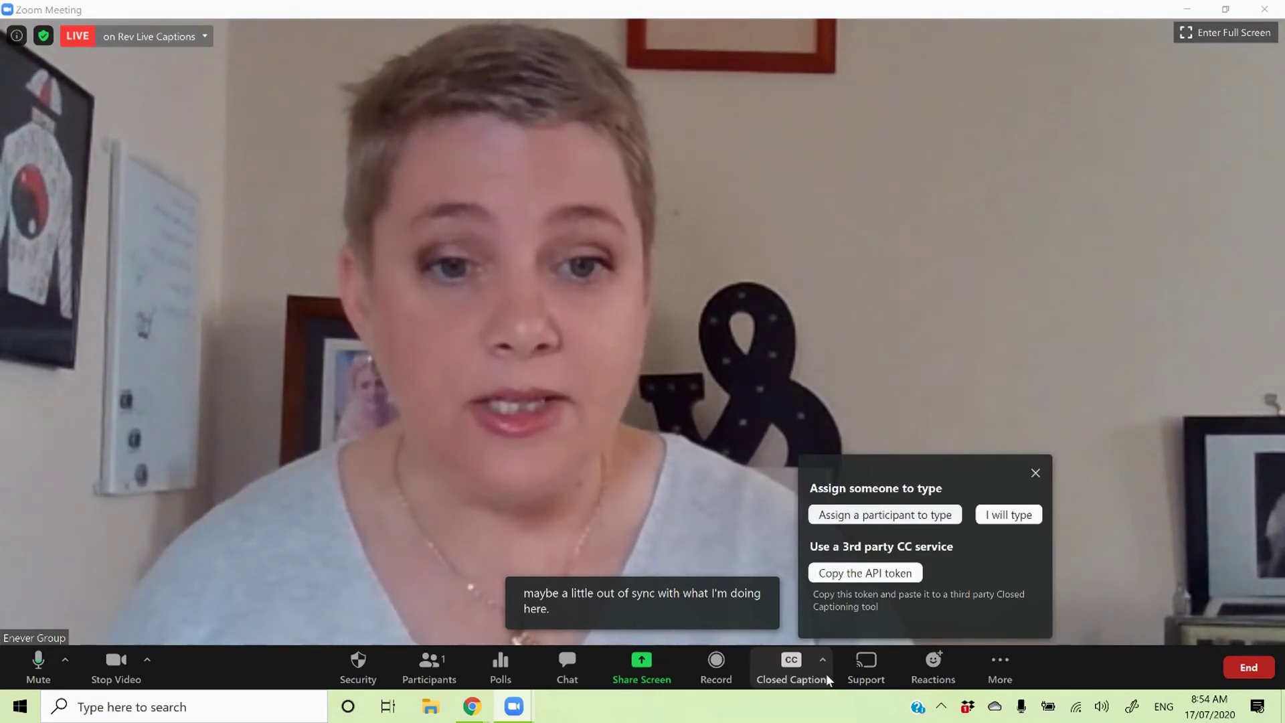
click(820, 660)
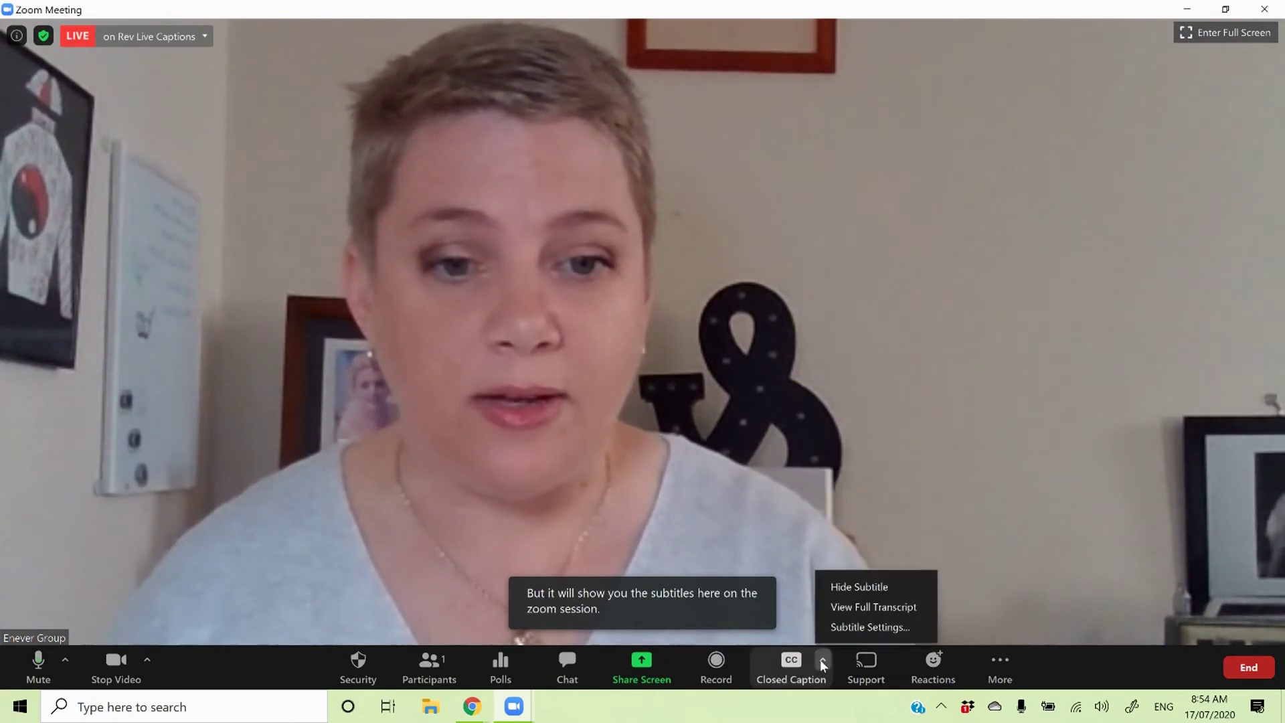
click(856, 590)
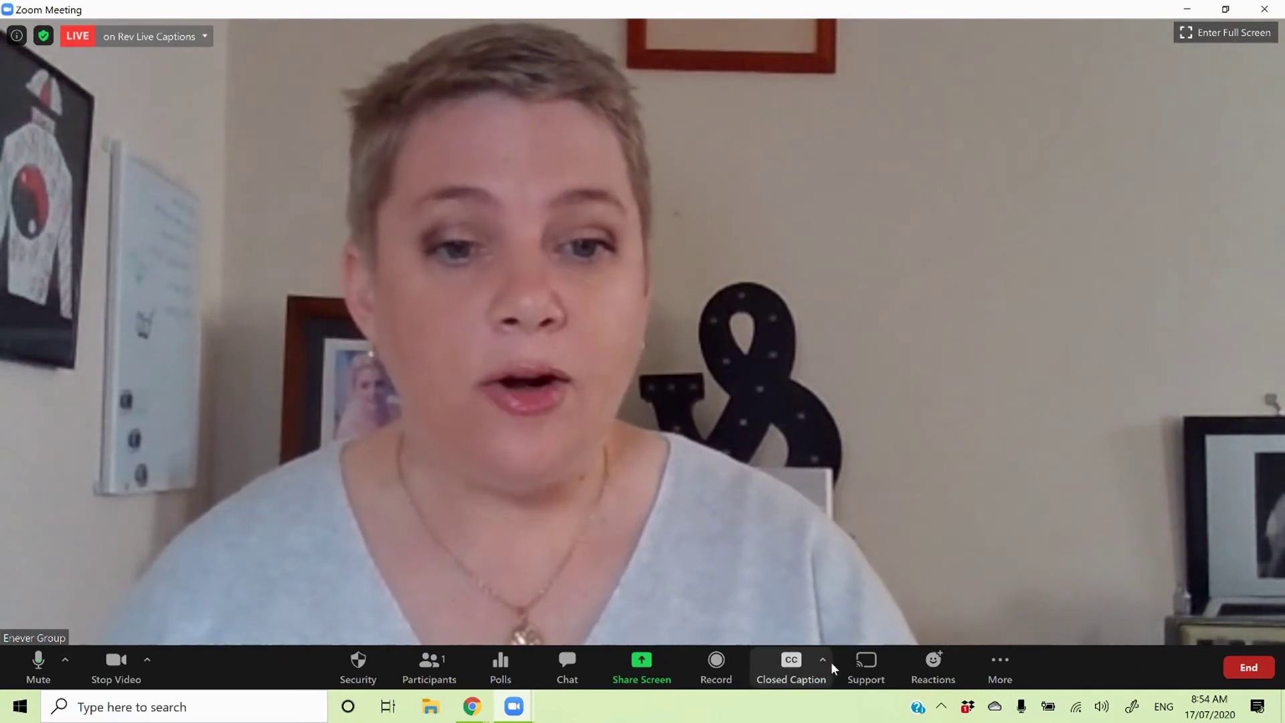
click(829, 660)
click(867, 608)
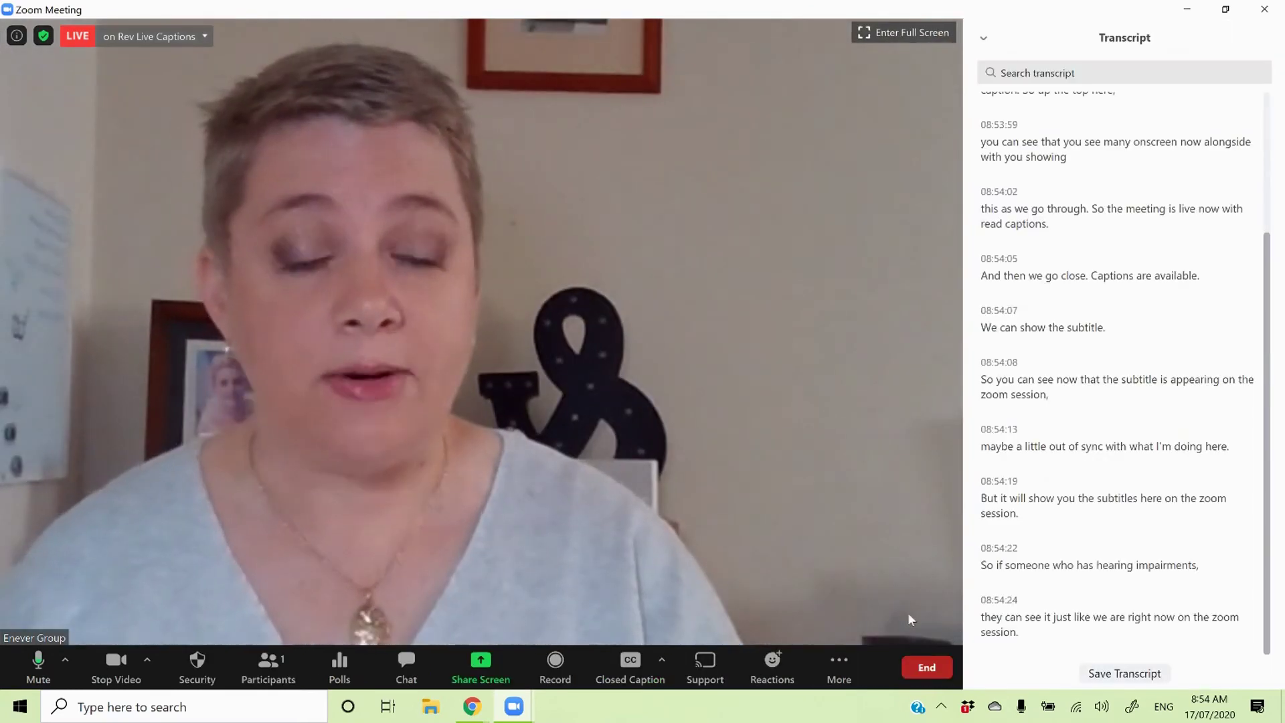
scroll(1089, 411, down, 3)
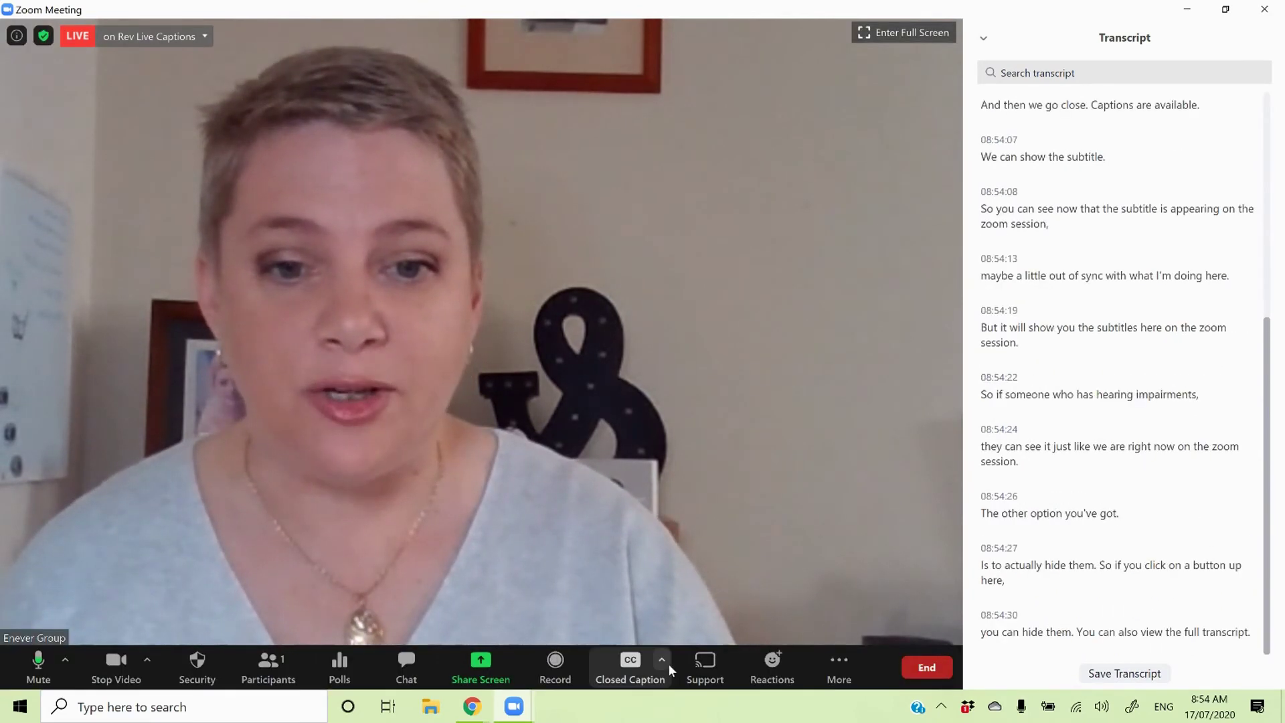
click(663, 660)
click(699, 628)
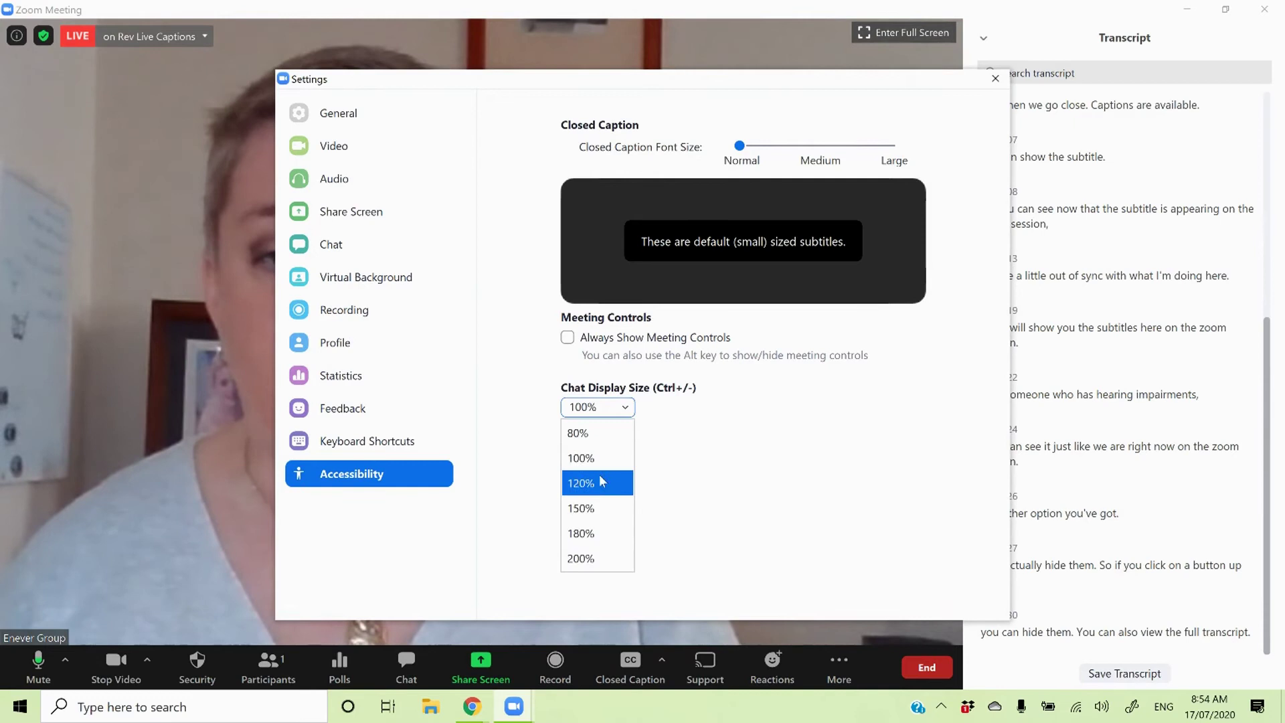
Set the Accessibility chat display size to 80% and close Settings.
click(601, 482)
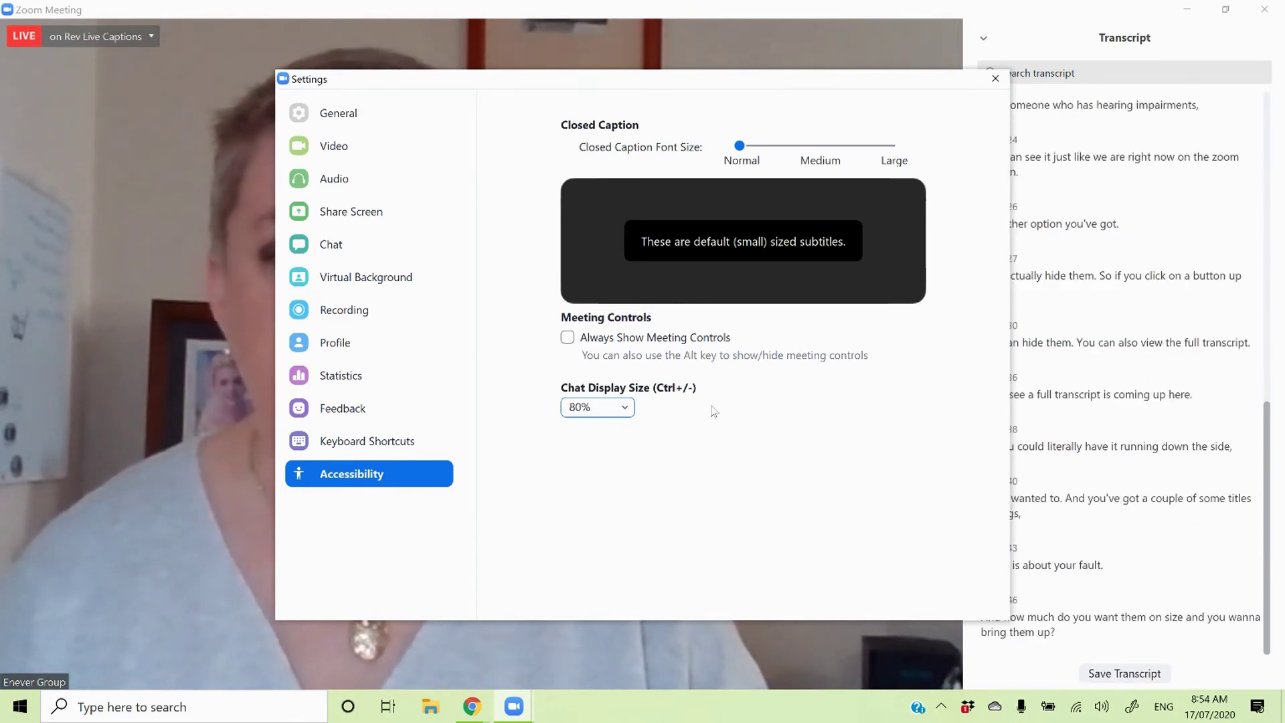
click(995, 81)
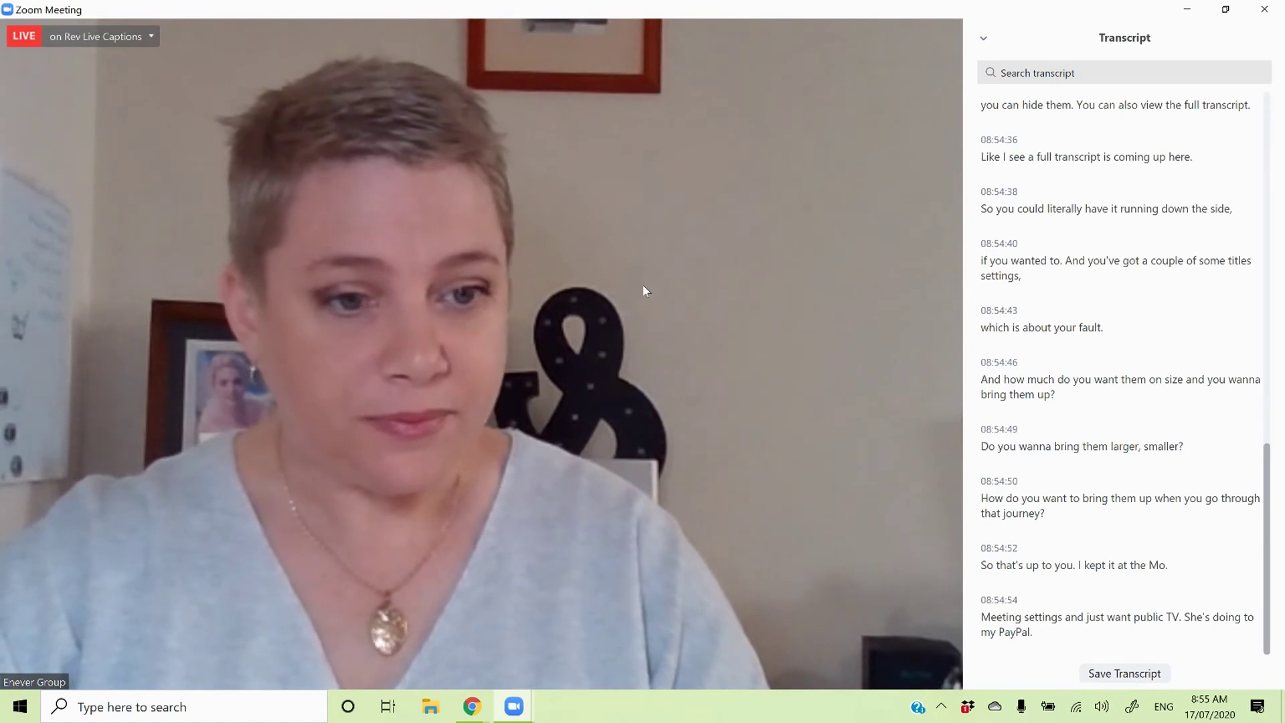
mouse_move(916, 649)
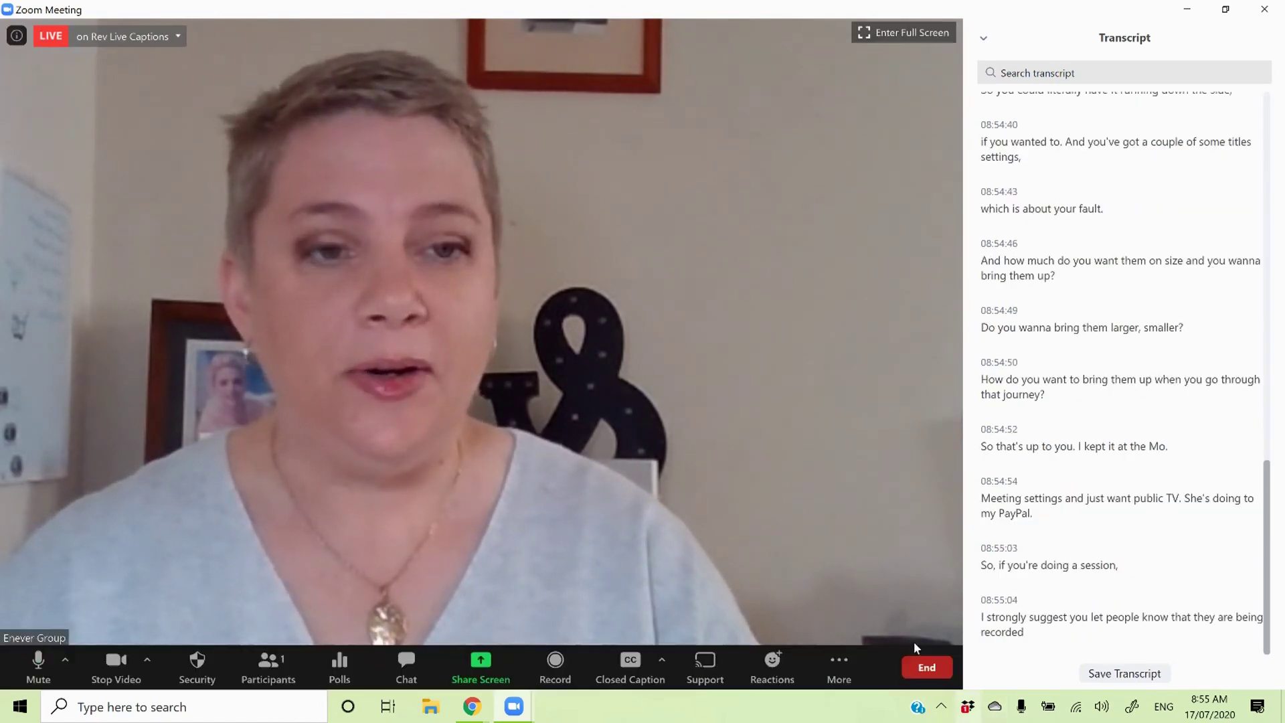
scroll(1035, 558, up, 10)
scroll(1075, 549, up, 2)
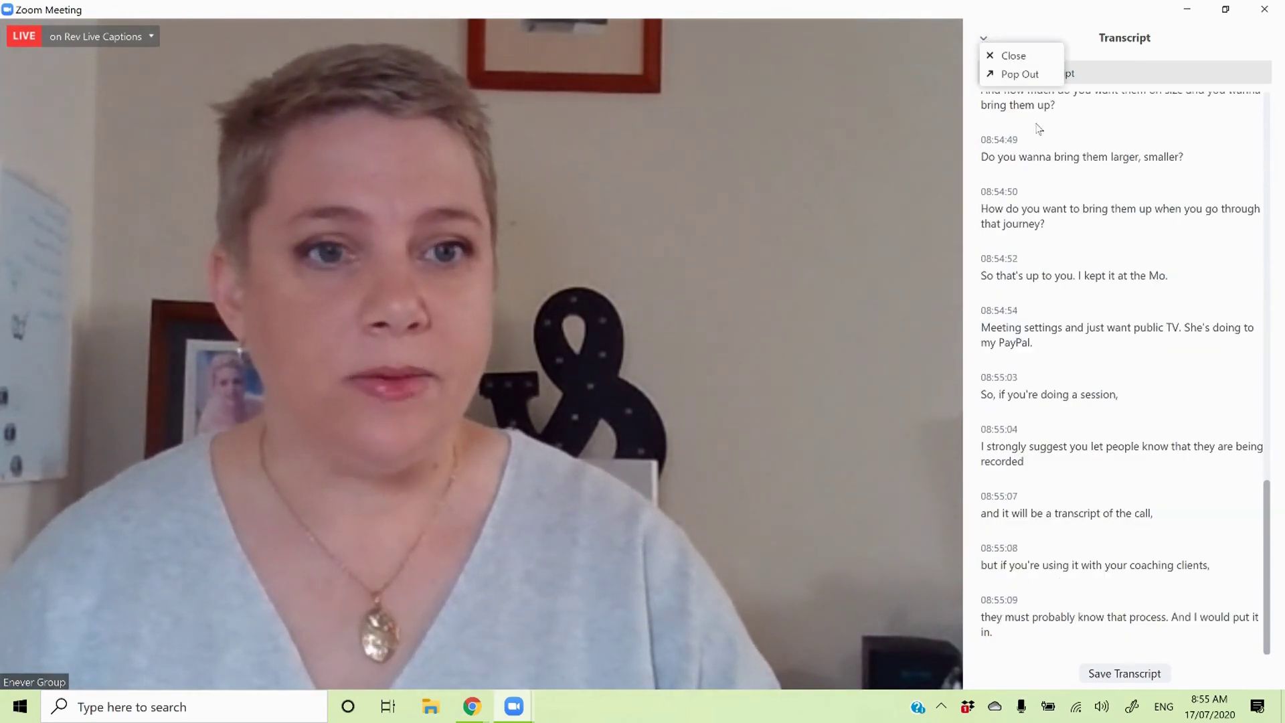
Close and reopen the full transcript, then pop it out into a floating window.
click(1021, 75)
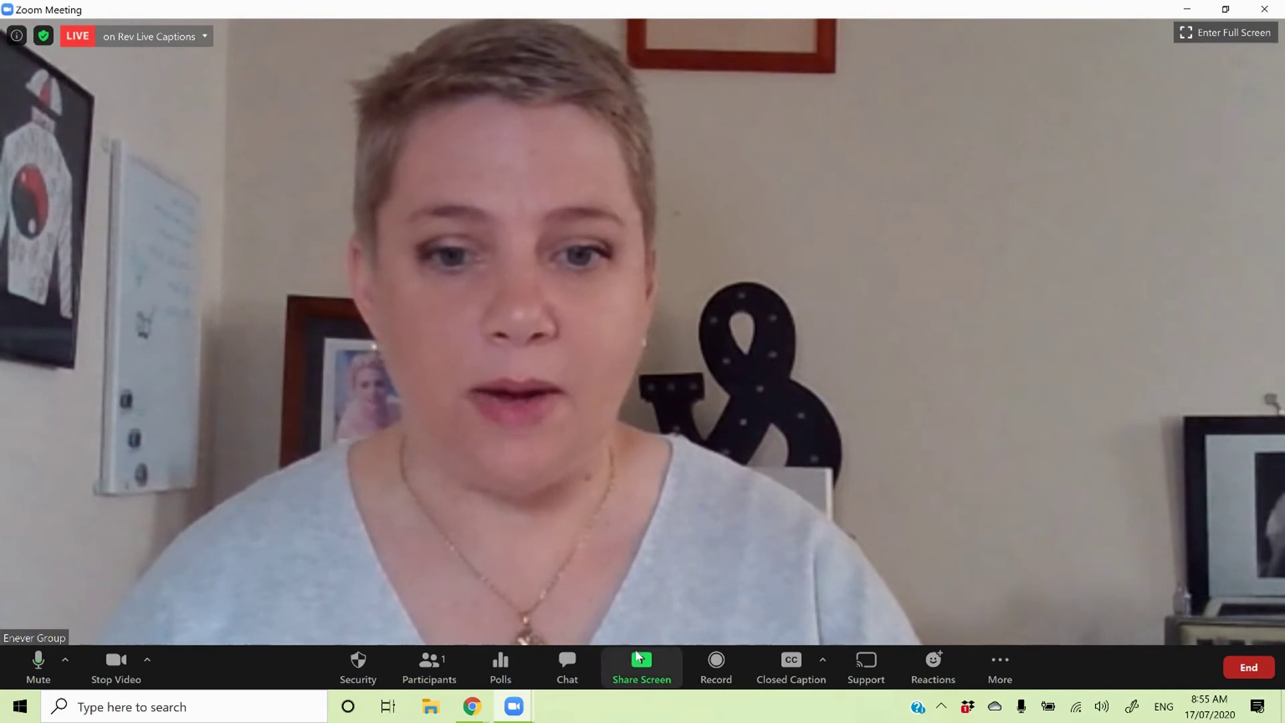
click(829, 670)
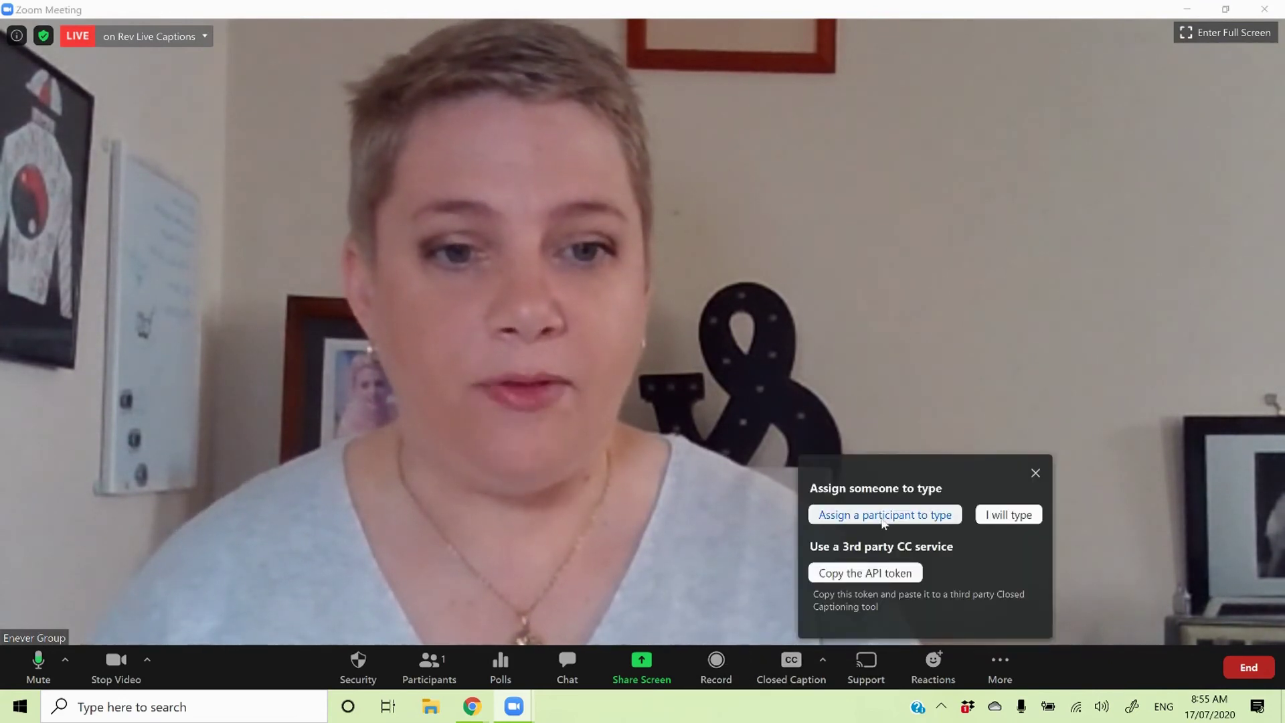
click(823, 660)
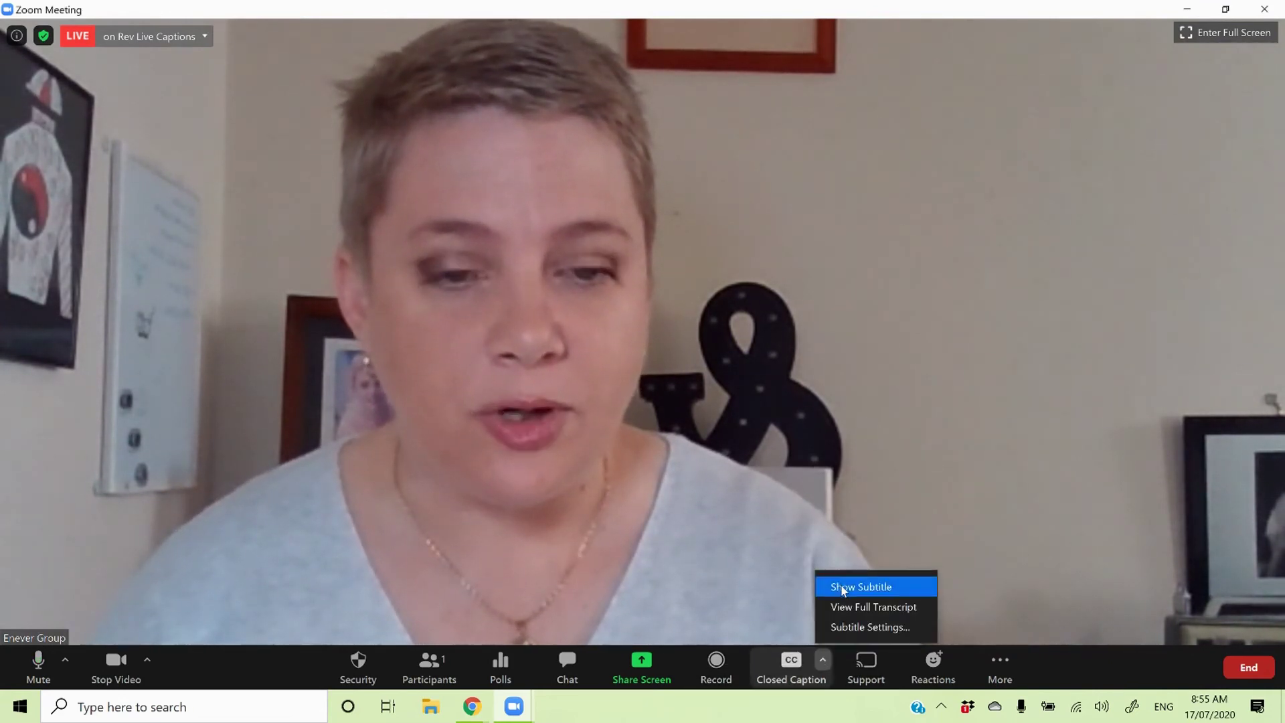
click(847, 607)
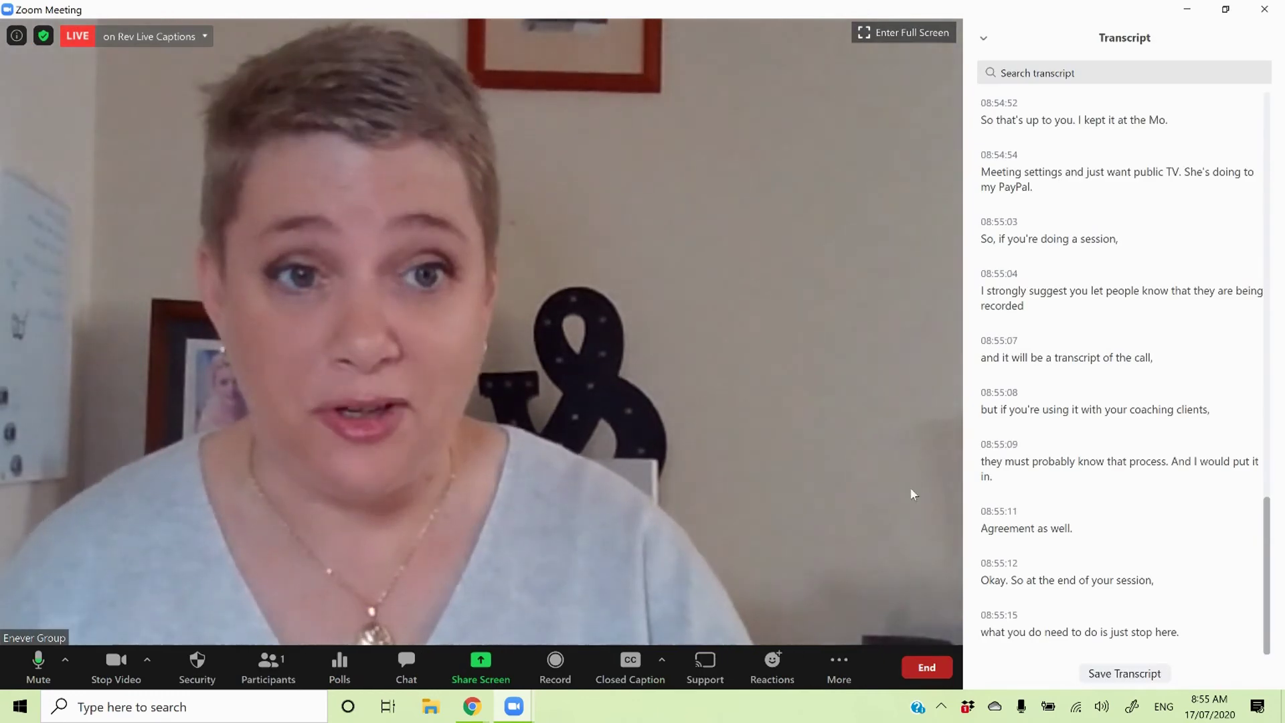
click(984, 39)
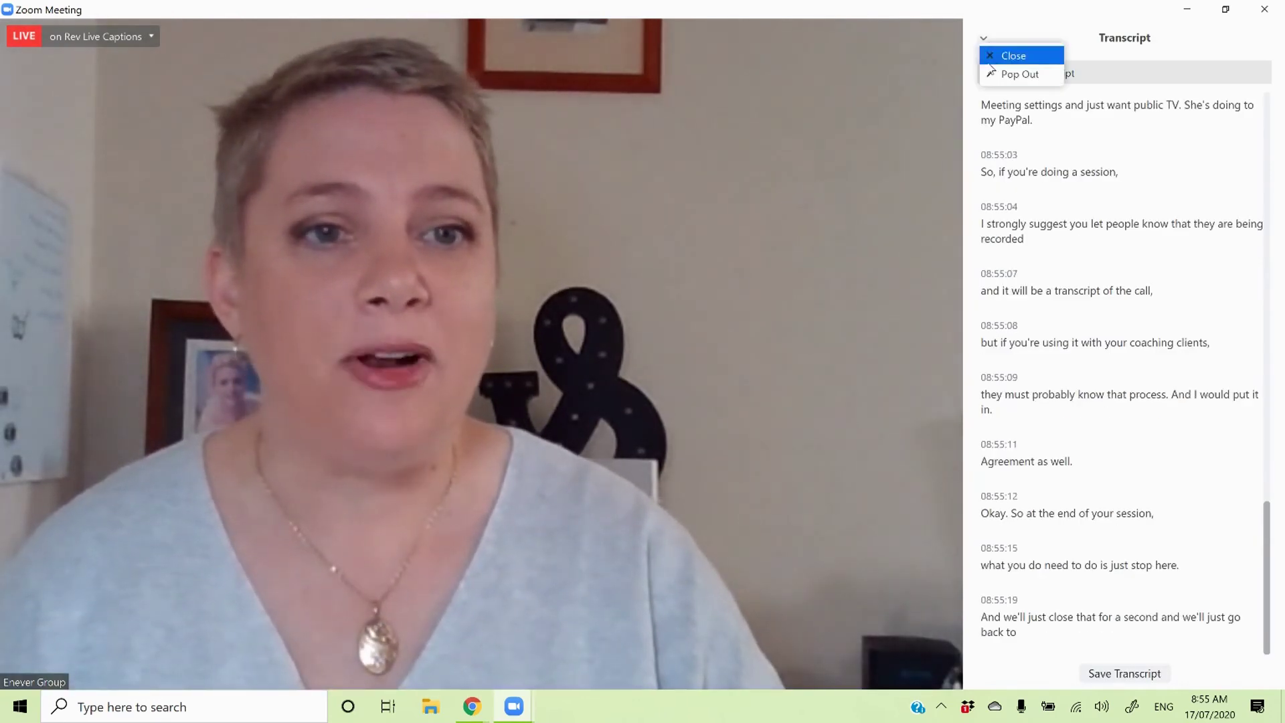
click(1020, 75)
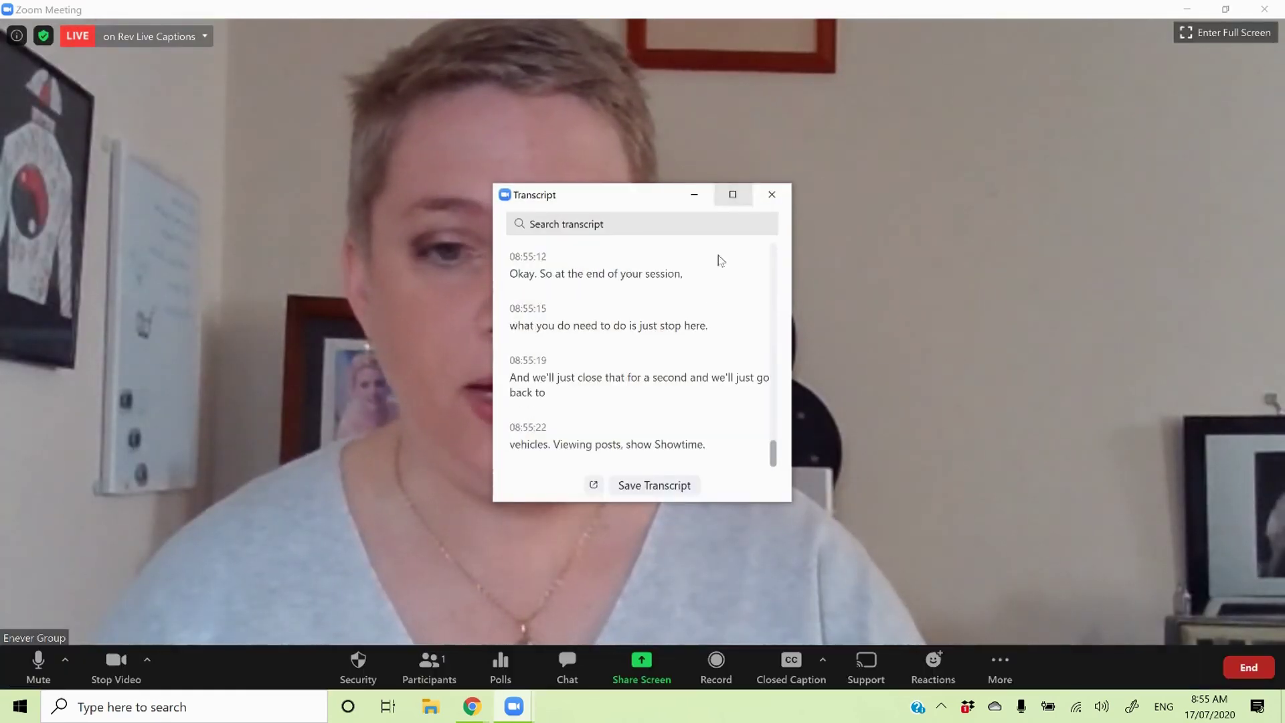
Save the transcript and select meeting_saved_closed_caption in its folder.
click(678, 492)
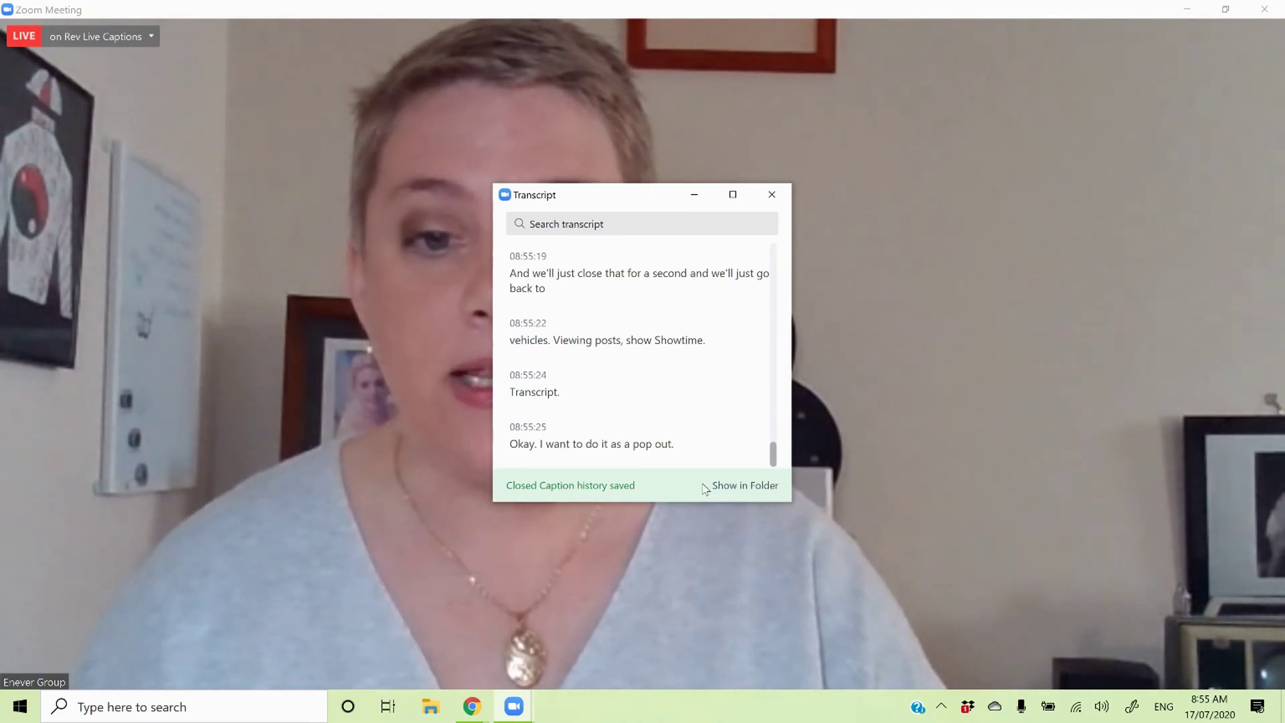
click(748, 492)
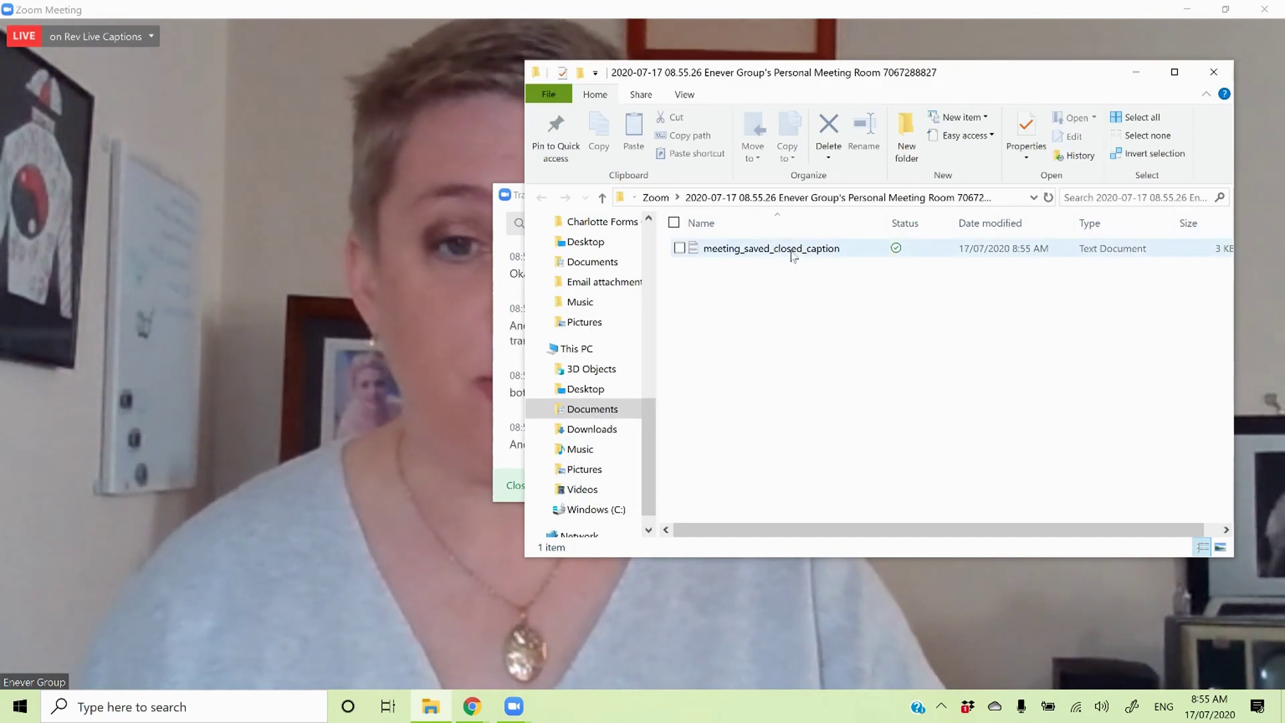
click(792, 256)
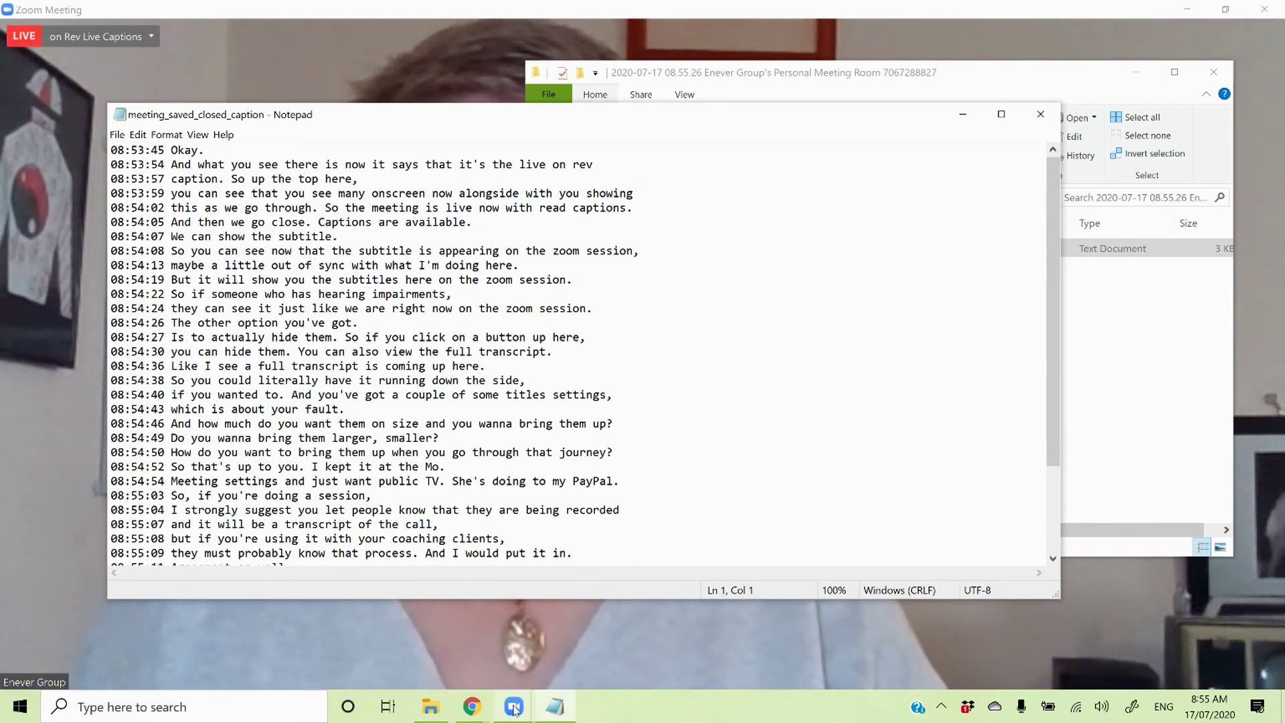
Bring the meeting forward and close the floating Transcript window.
mouse_move(512, 707)
click(579, 643)
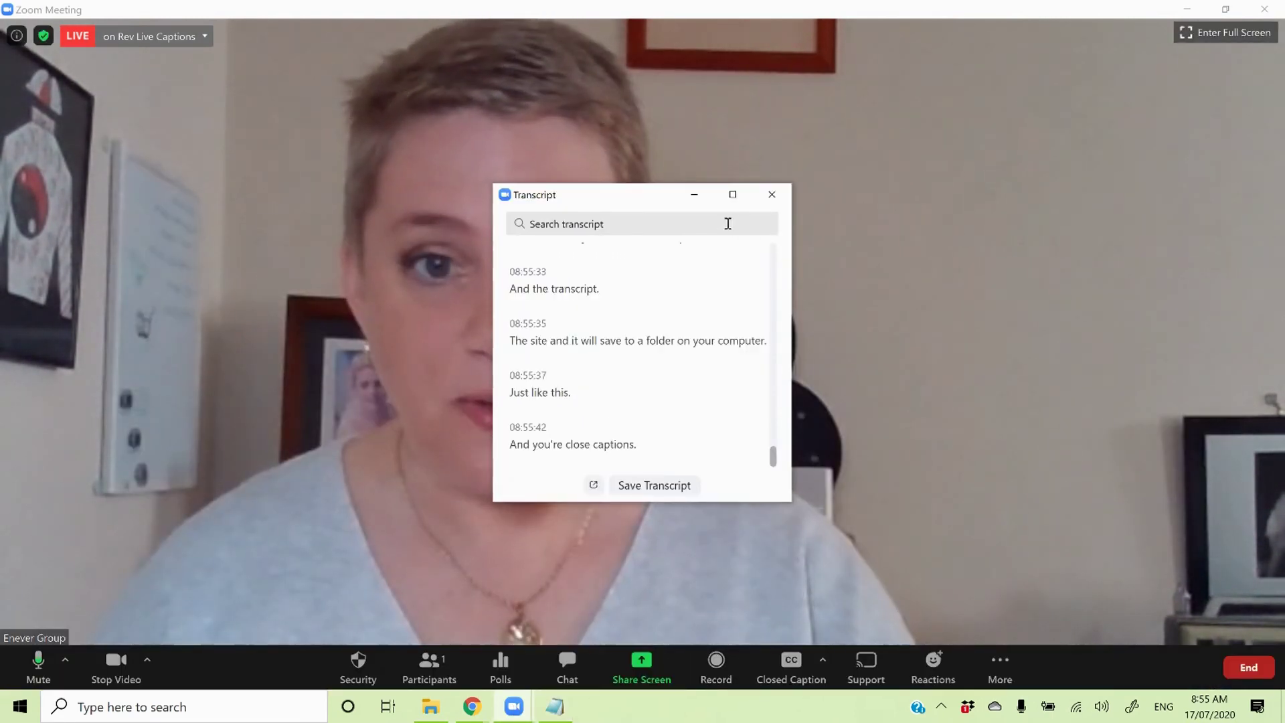
click(771, 195)
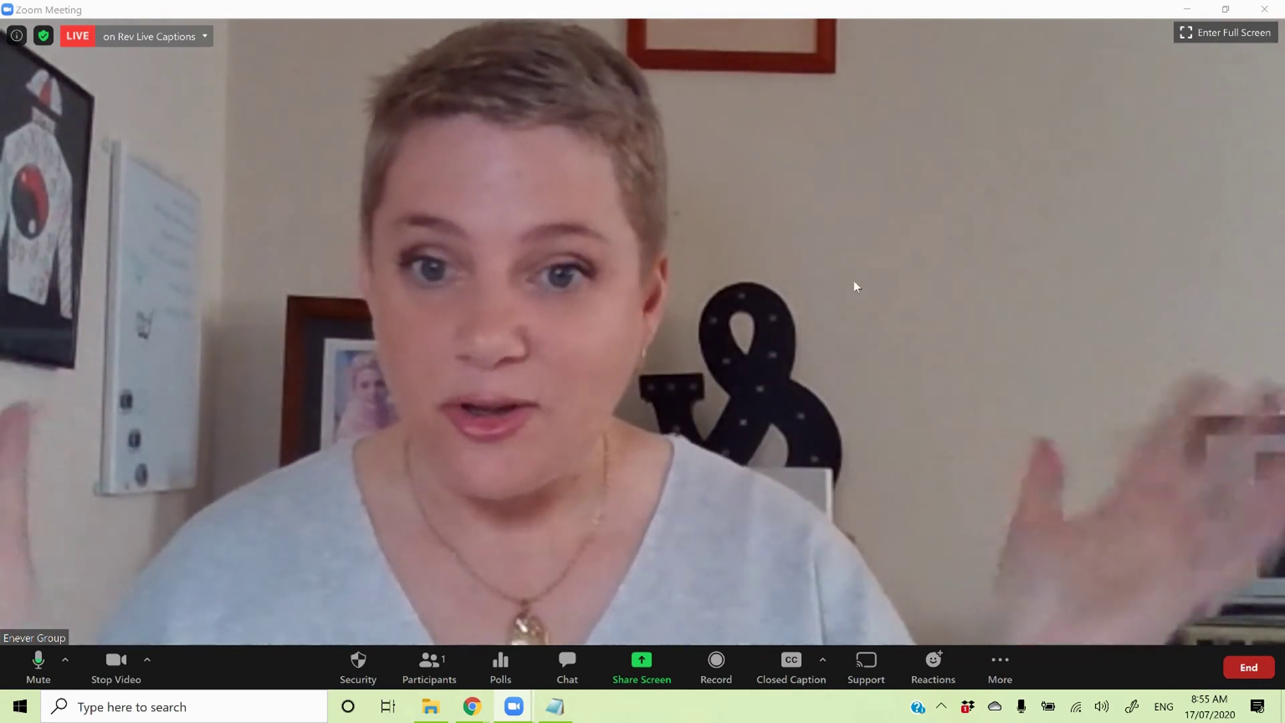